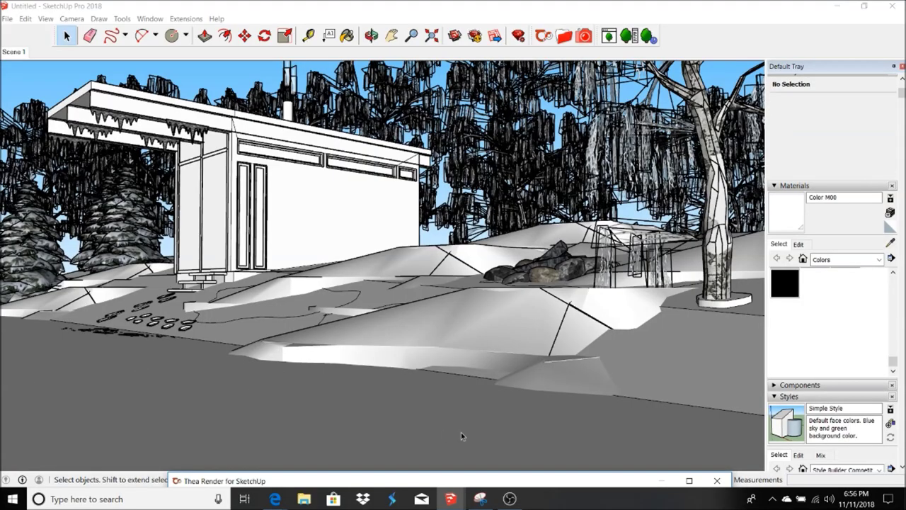
- Load RockSnow.mat.thea from the Thea Browser and paint the lower foreground ground face with it
left_click(415, 418)
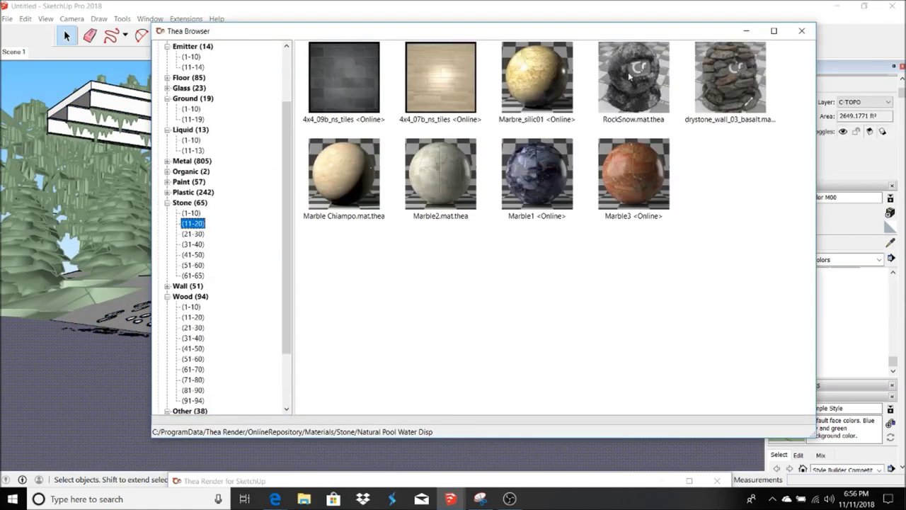
left_click(622, 72)
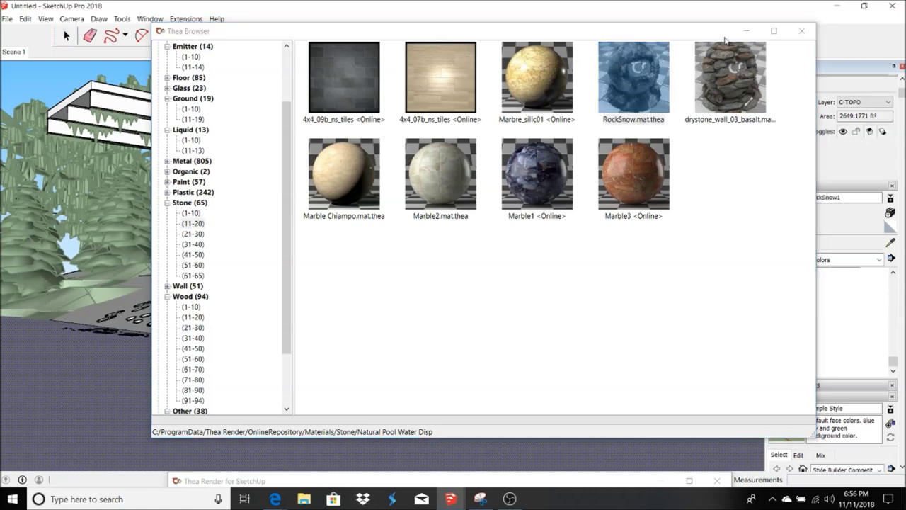
left_click(747, 31)
left_click(257, 383)
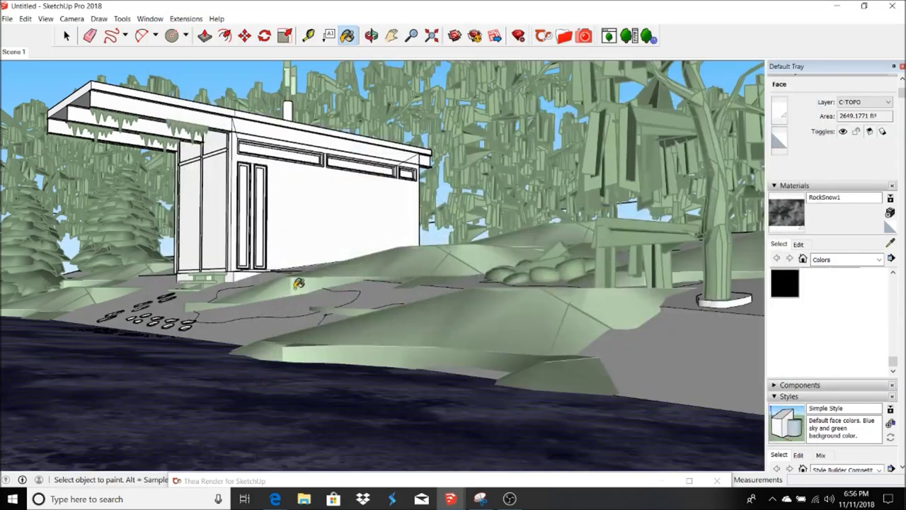
left_click(66, 36)
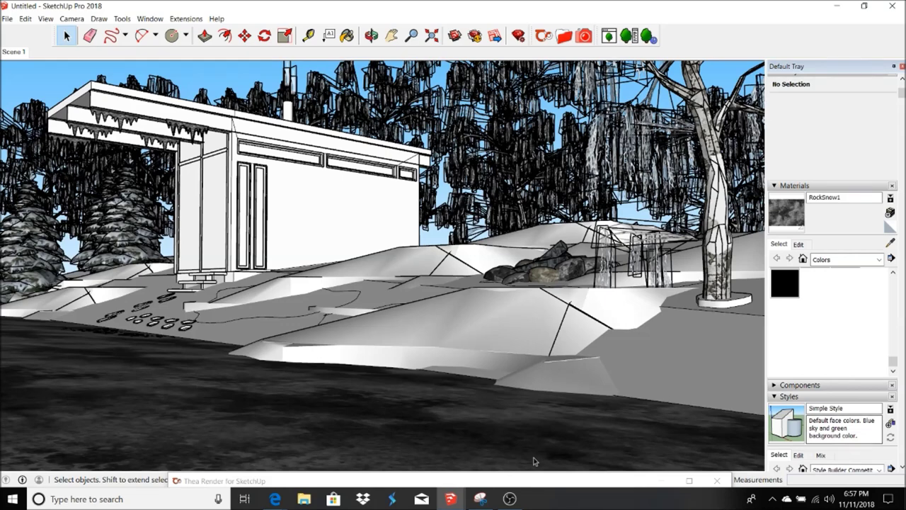
- Bring back the Thea Render window's 1280×720 Presto render, then select the house's front wall
double_click(516, 480)
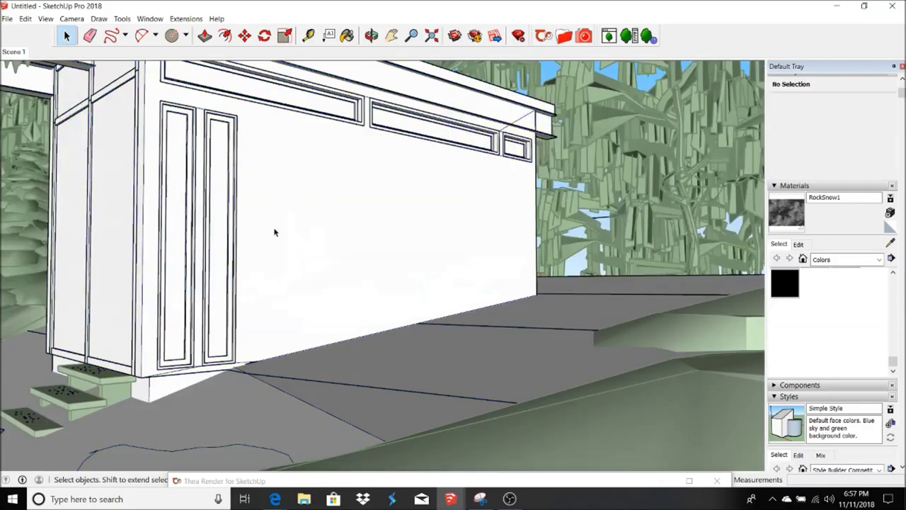
scroll(275, 255, "up", 2)
left_click(275, 275)
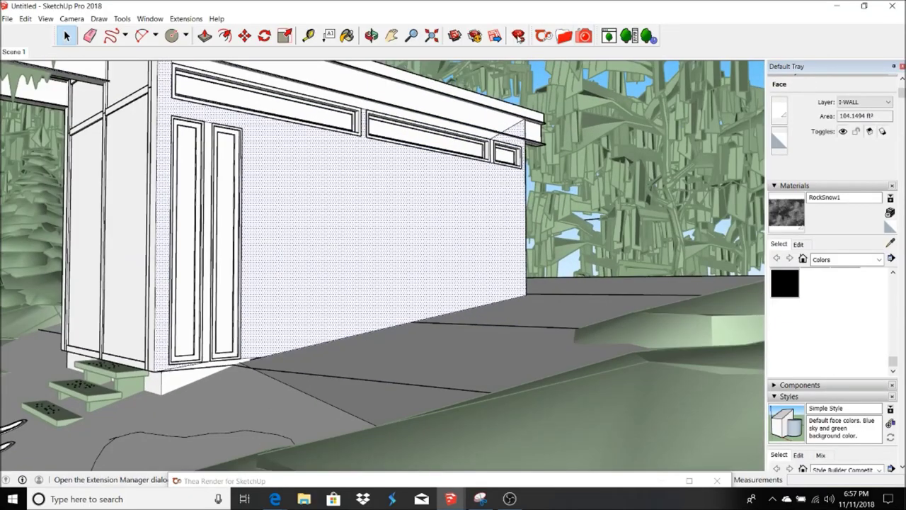
- Download and load ipz_long_board_nailed_dark from the Thea Browser's Wood (11-20) page
left_click(544, 41)
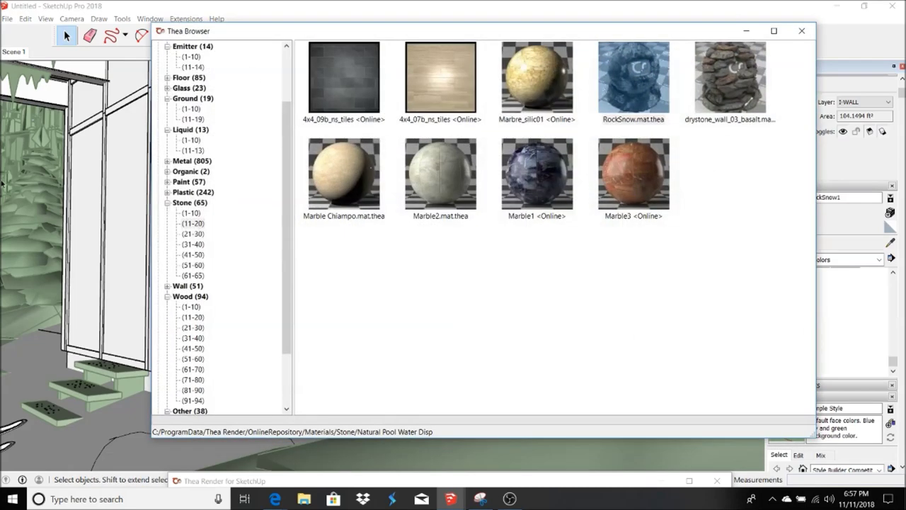
scroll(297, 206, "down", 3)
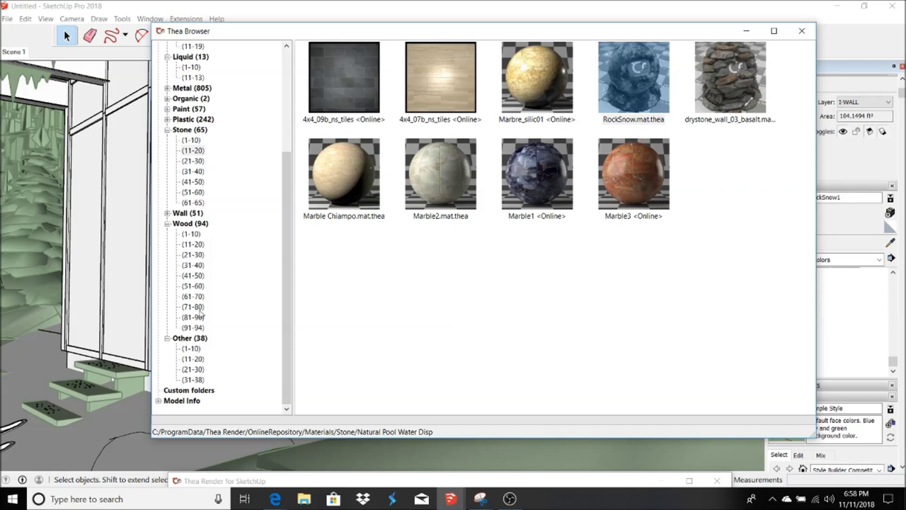
left_click(191, 245)
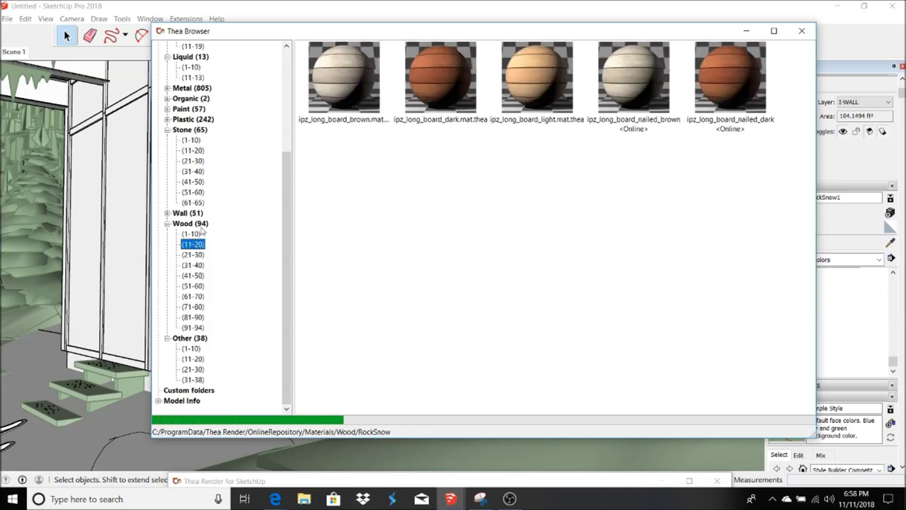
double_click(737, 78)
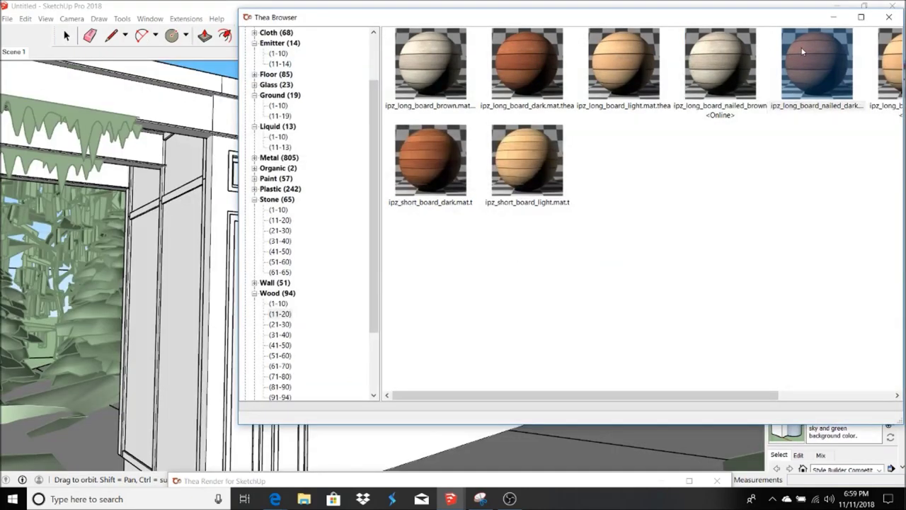
double_click(814, 63)
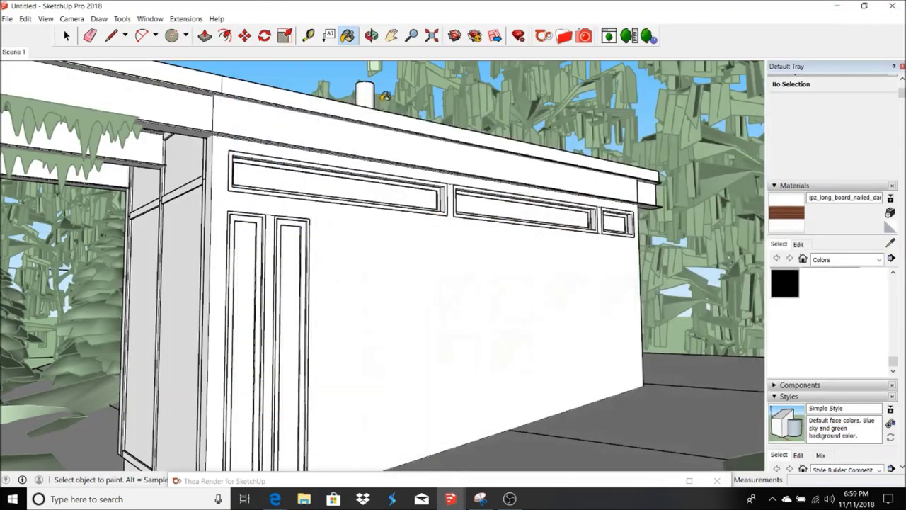
- Paint the long front wall with the dark nailed long-board wood material
left_click(403, 286)
scroll(401, 210, "down", 3)
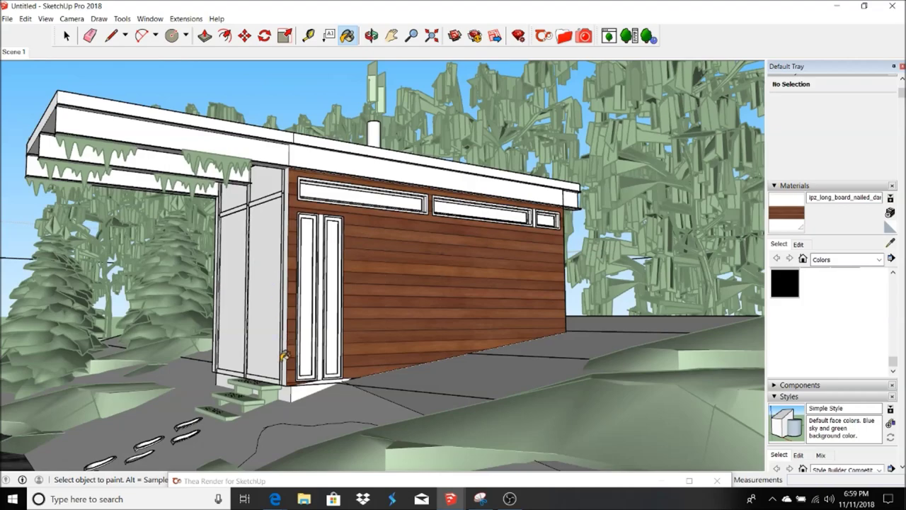
scroll(319, 372, "up", 6)
scroll(345, 411, "down", 6)
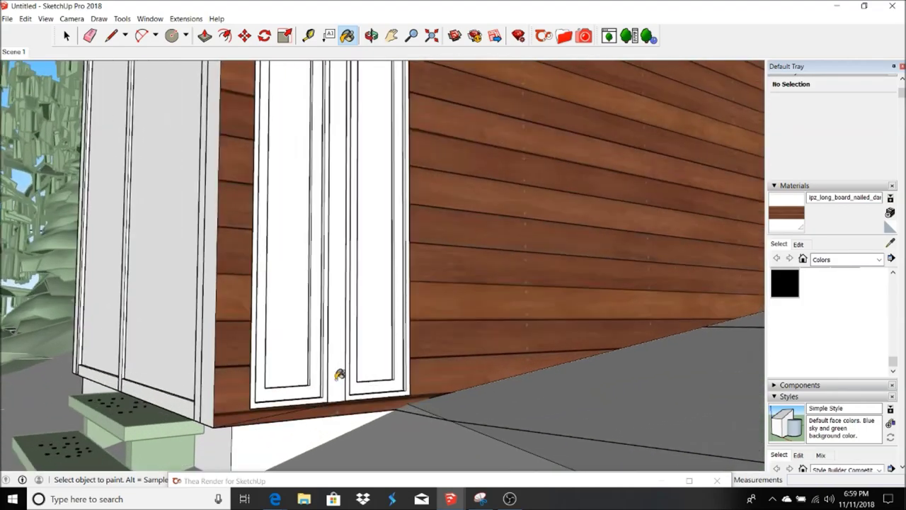
scroll(283, 318, "up", 3)
scroll(297, 262, "up", 4)
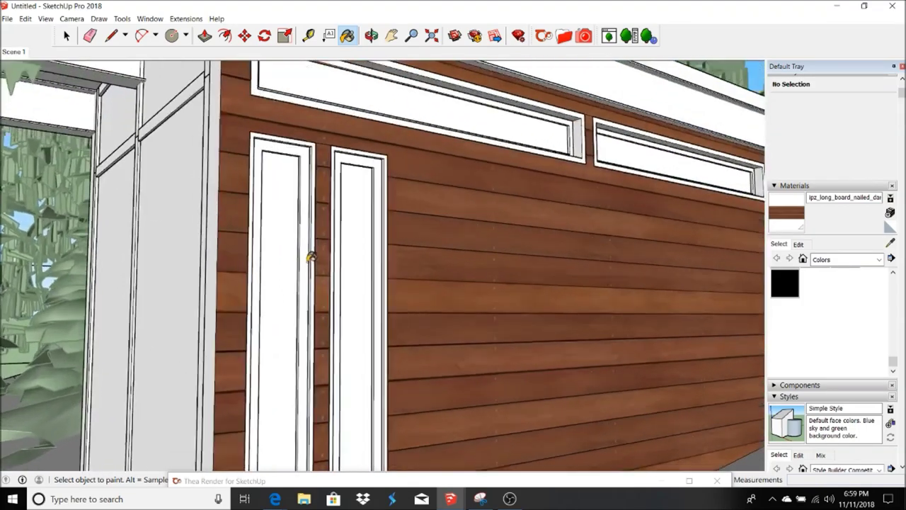
scroll(323, 251, "up", 2)
scroll(322, 249, "down", 2)
scroll(322, 249, "down", 5)
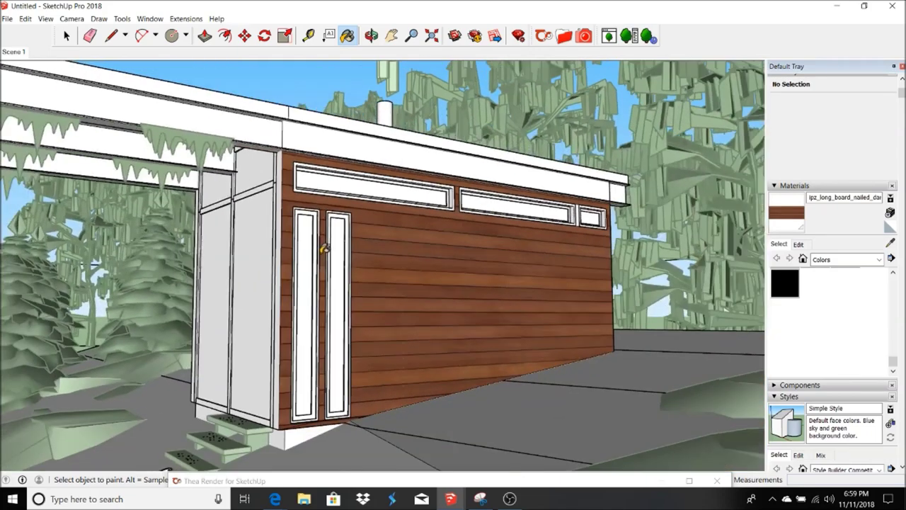
scroll(408, 252, "down", 2)
scroll(298, 235, "up", 2)
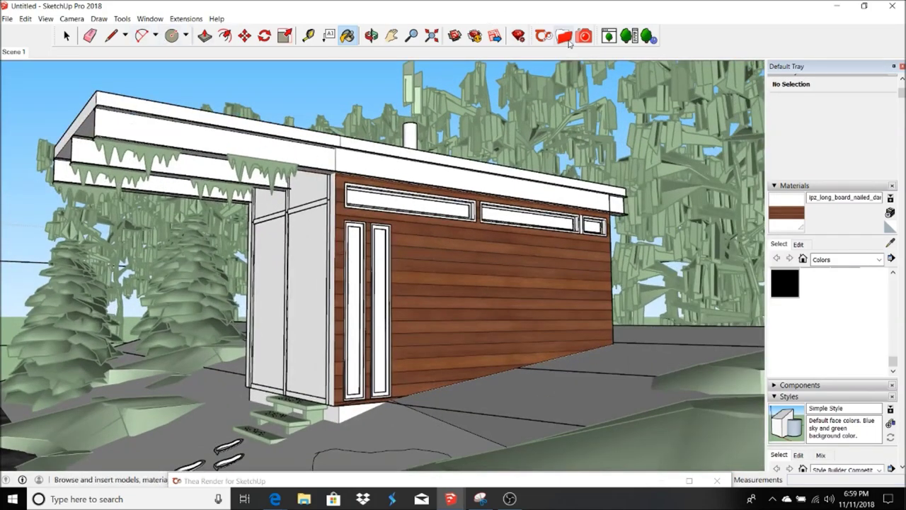
left_click(564, 35)
- Expand the Thea Metal category and browse ranges 721-750 to load Scratched Metal Coated
left_click_drag(368, 163, 375, 48)
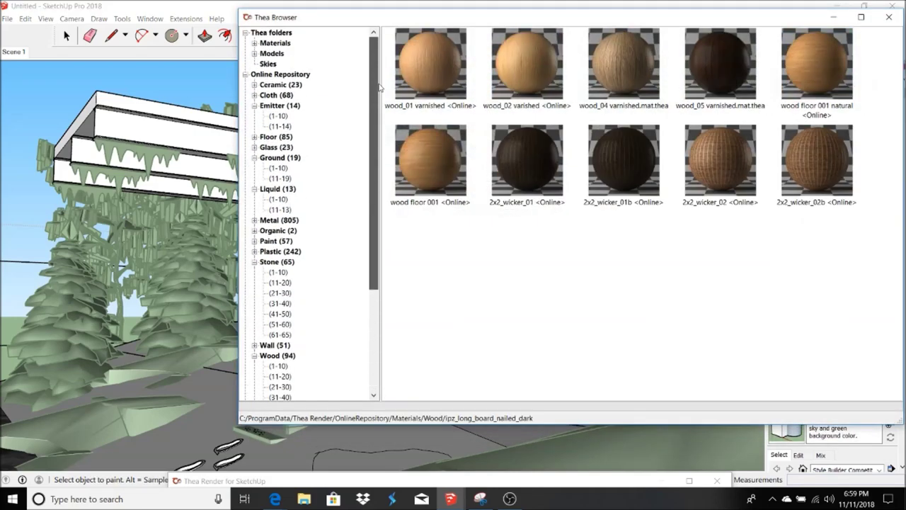
left_click(253, 220)
left_click_drag(378, 170, 379, 330)
left_click(281, 190)
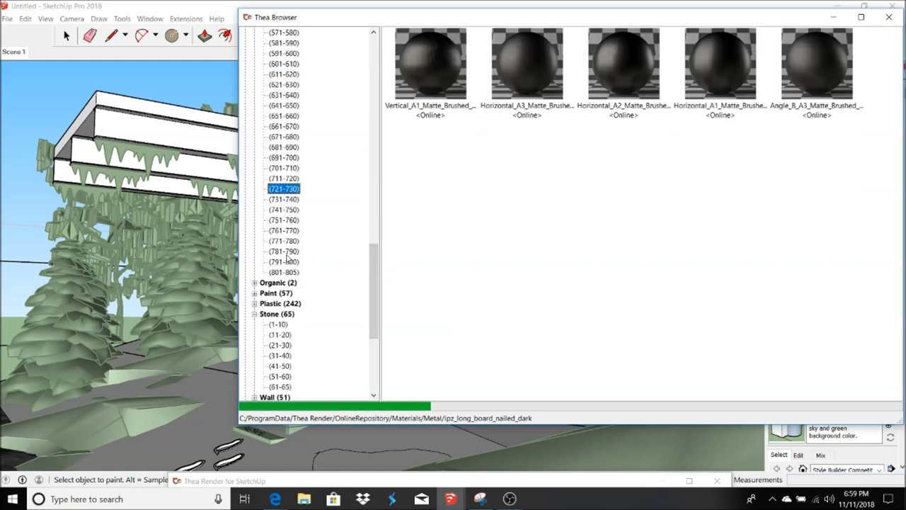
left_click(317, 200)
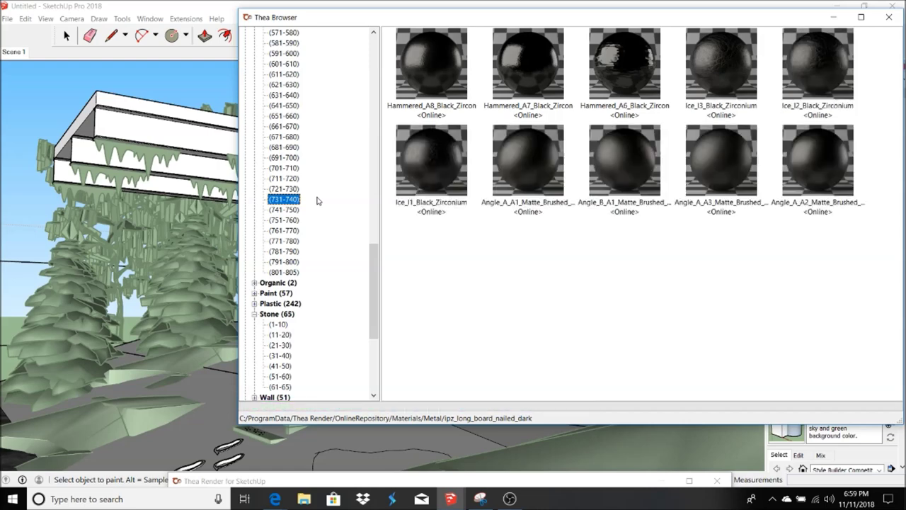
left_click(317, 210)
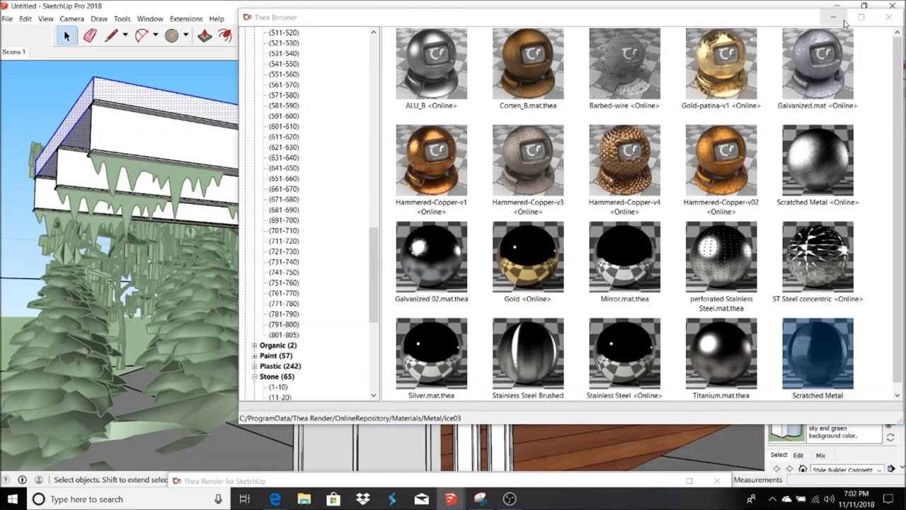
- Paint the roof top with Scratched Metal Coated
left_click(890, 17)
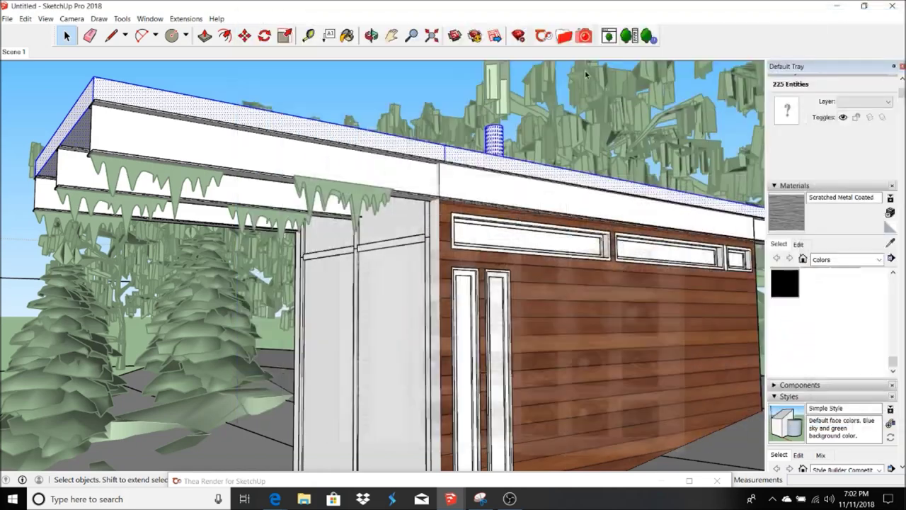
left_click(314, 115)
scroll(313, 116, "down", 2)
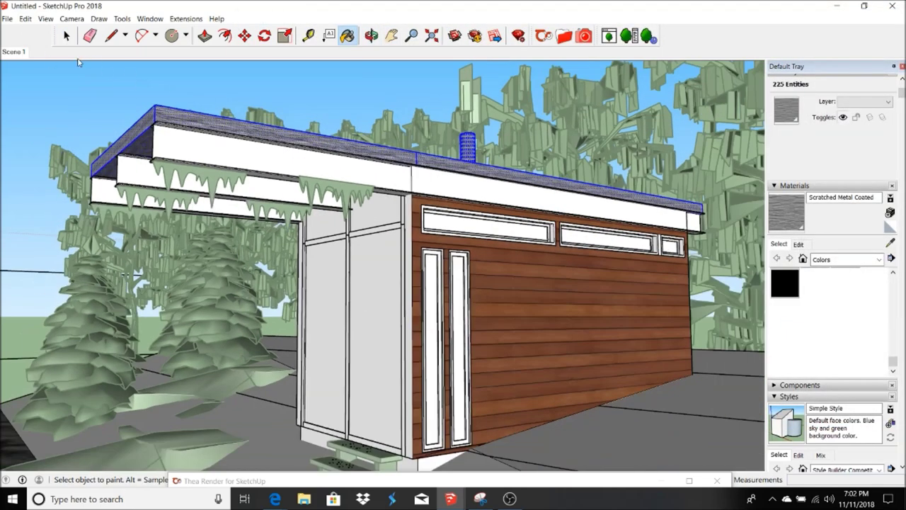
left_click(66, 35)
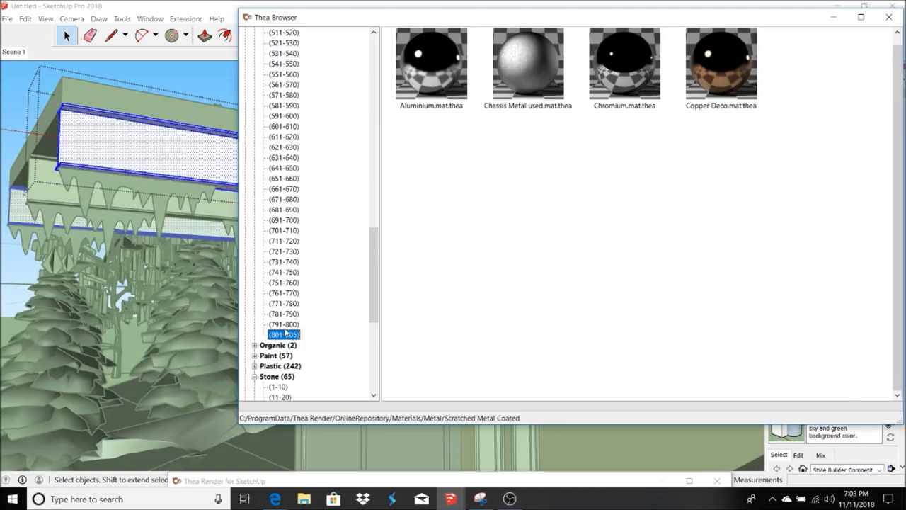
- Load Chassis Metal used and paint the front roof fascia beam with it
double_click(517, 62)
left_click(833, 17)
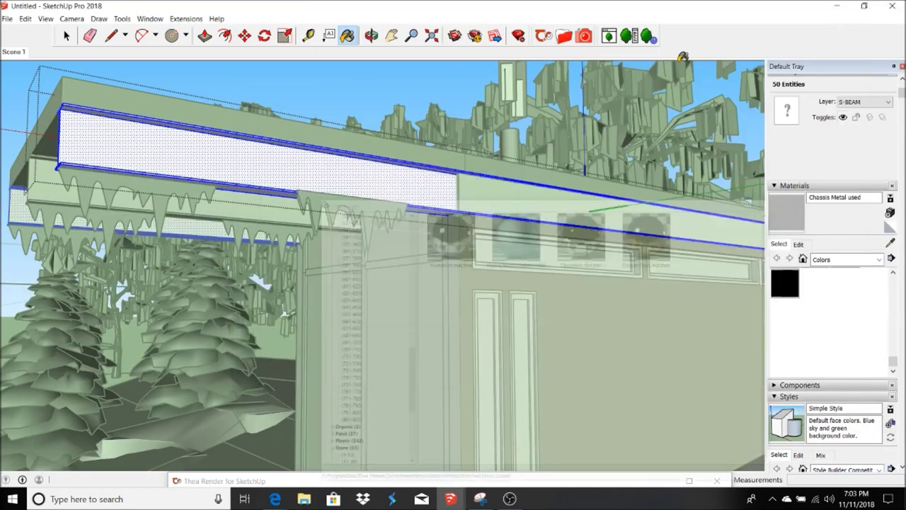
left_click(152, 153)
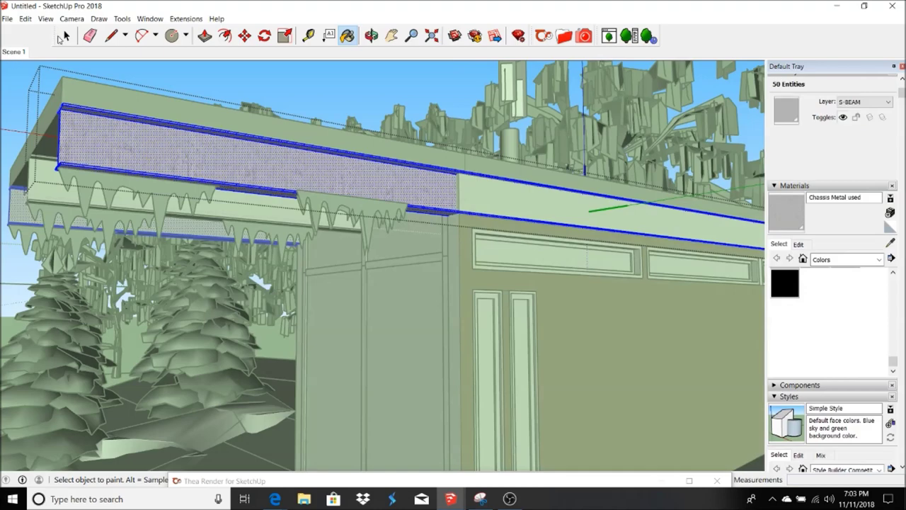
left_click(65, 37)
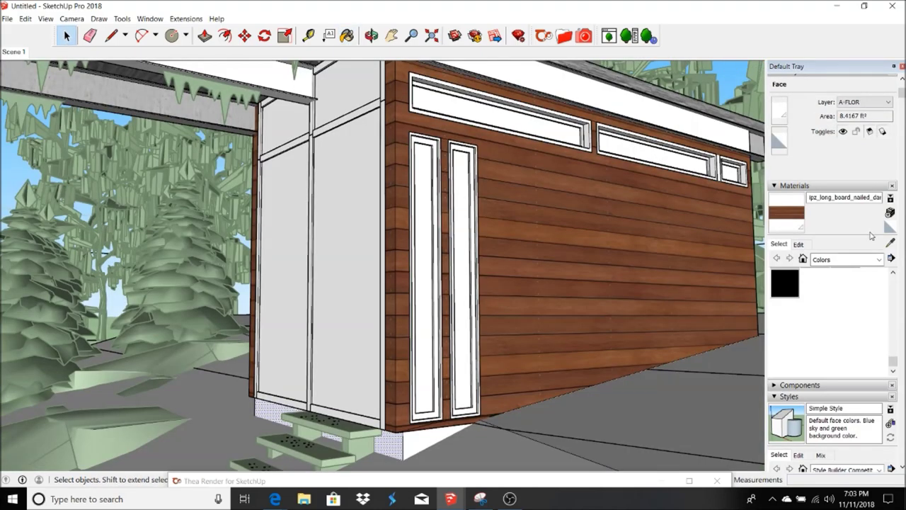
- Sample Scratched Metal Coated from the roof and paint the base beside the stairs
left_click(891, 242)
scroll(427, 147, "down", 3)
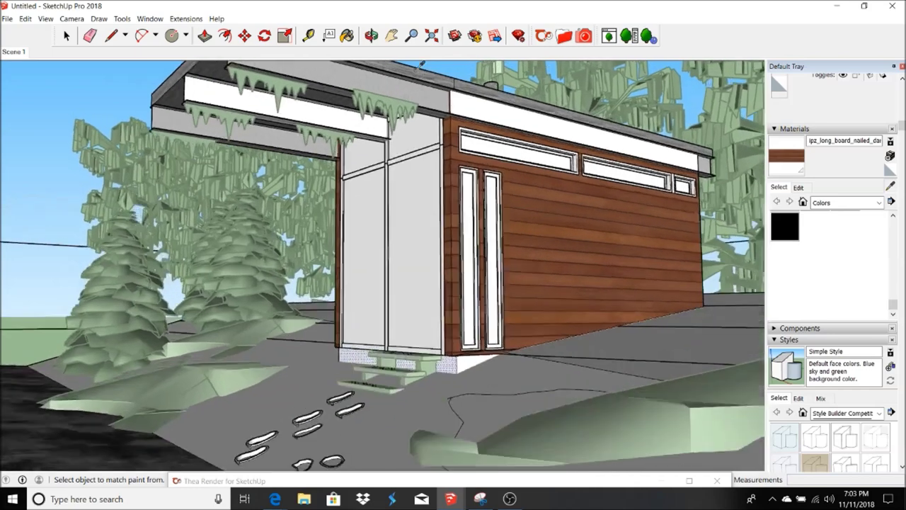
left_click(428, 147)
scroll(427, 362, "up", 5)
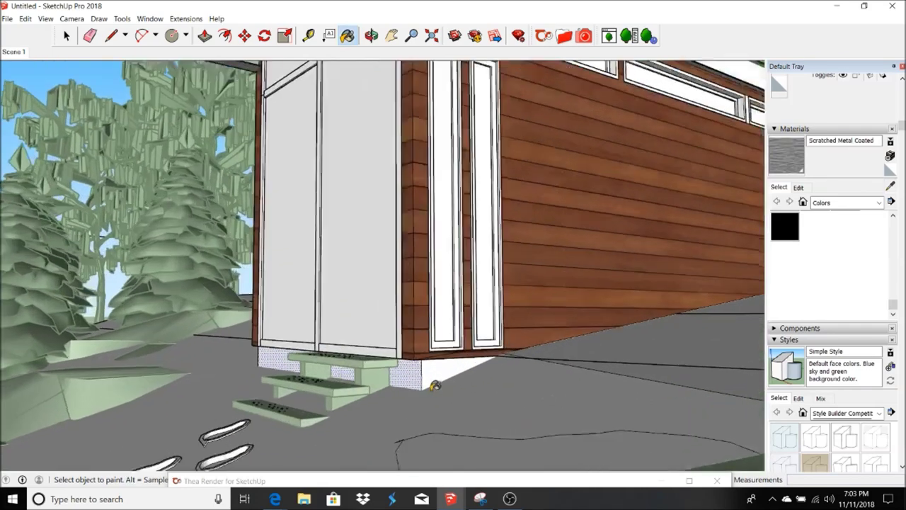
left_click(428, 362)
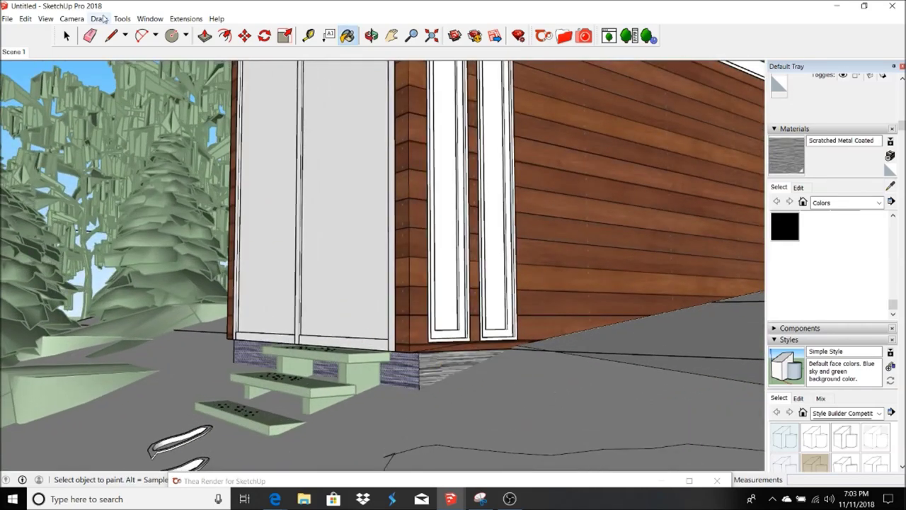
left_click(67, 35)
scroll(324, 212, "down", 5)
scroll(324, 141, "up", 6)
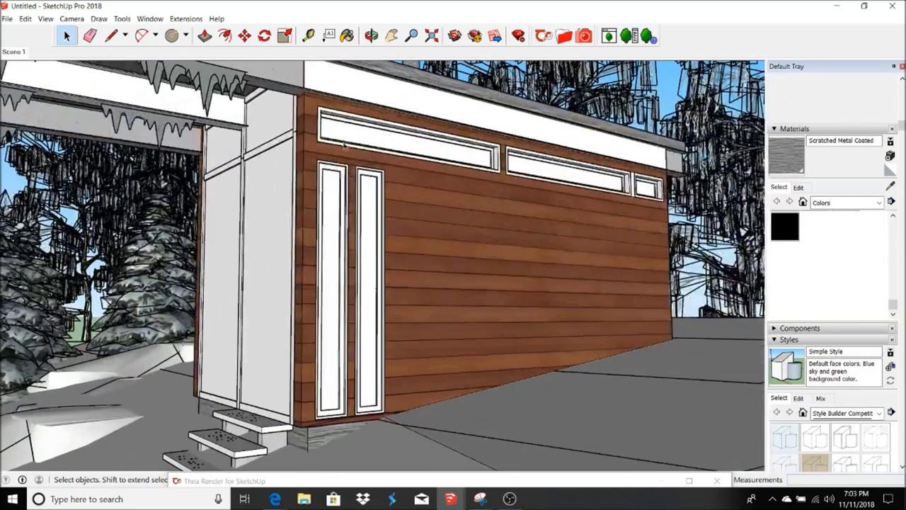
scroll(323, 141, "up", 2)
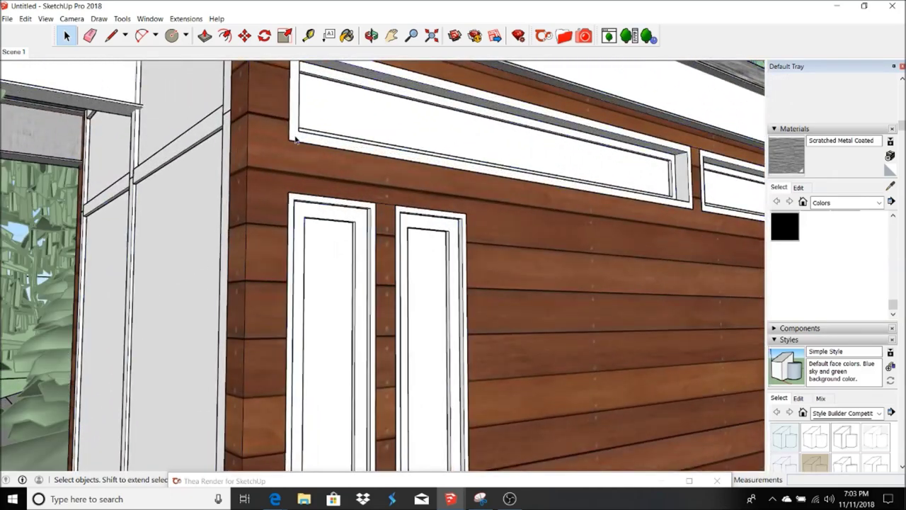
- Paint the long upper window's frame with Scratched Metal Coated inside its group
double_click(295, 138)
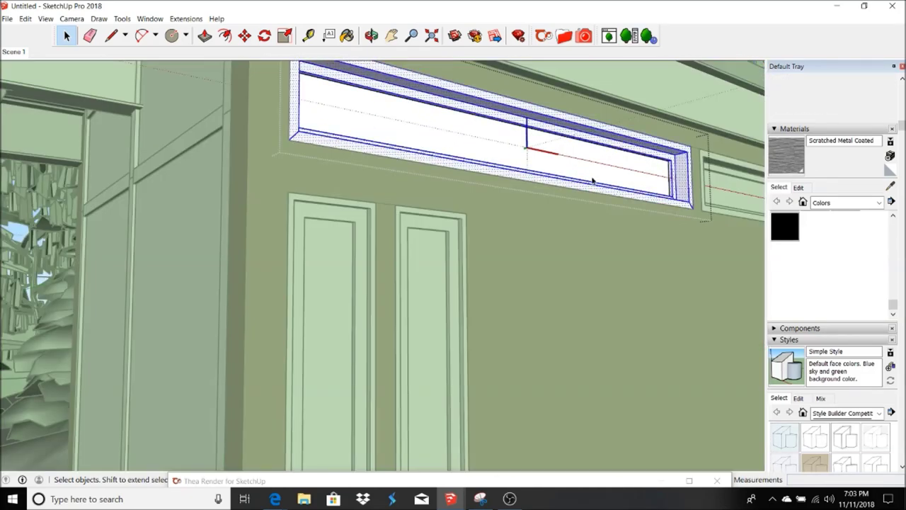
left_click(347, 35)
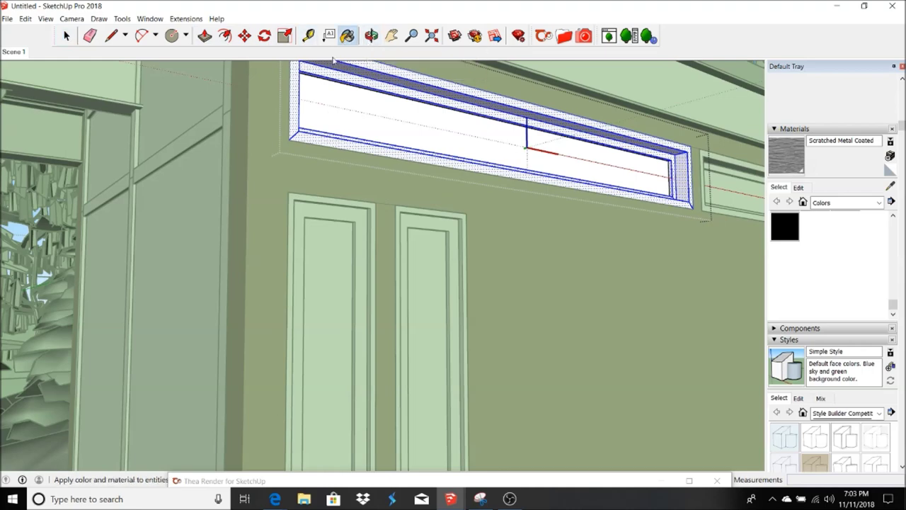
left_click(296, 85)
scroll(296, 86, "down", 1)
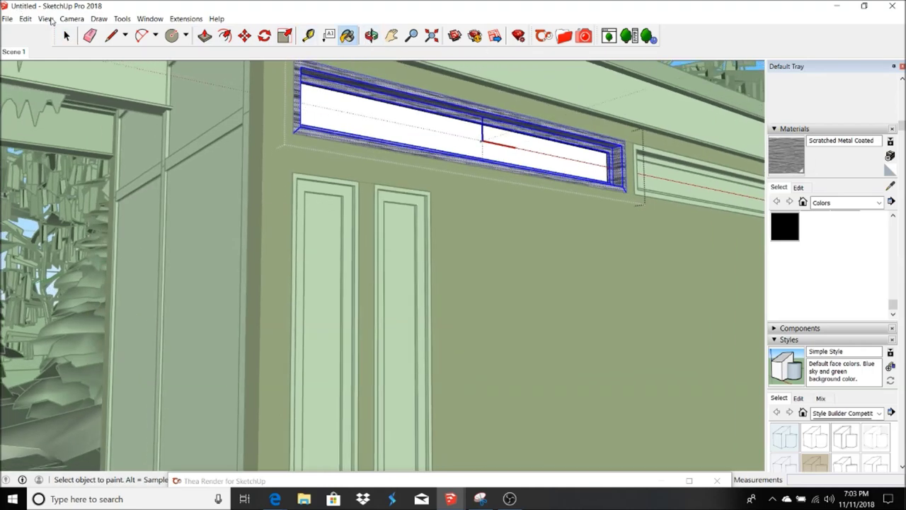
left_click(66, 36)
left_click(343, 200)
- Paint the tall narrow window's frame Scratched Metal Coated, then select the right transom window
double_click(316, 186)
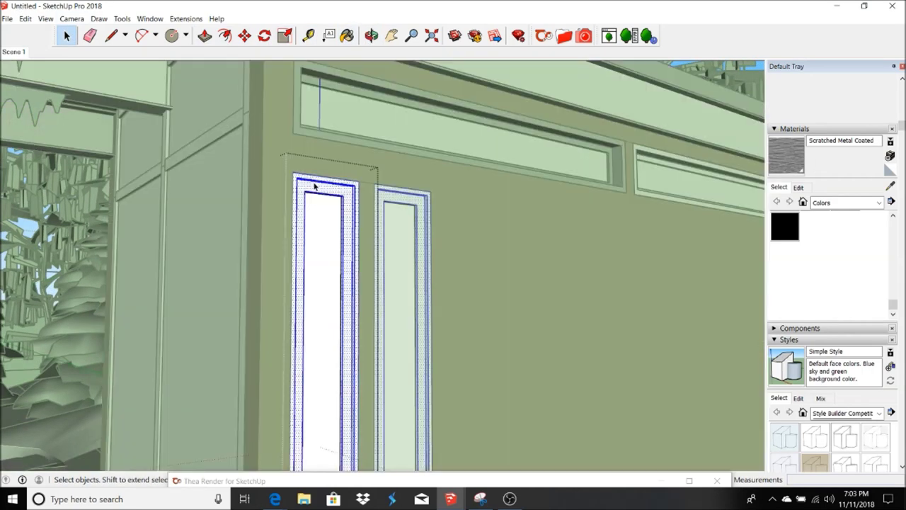
left_click(347, 35)
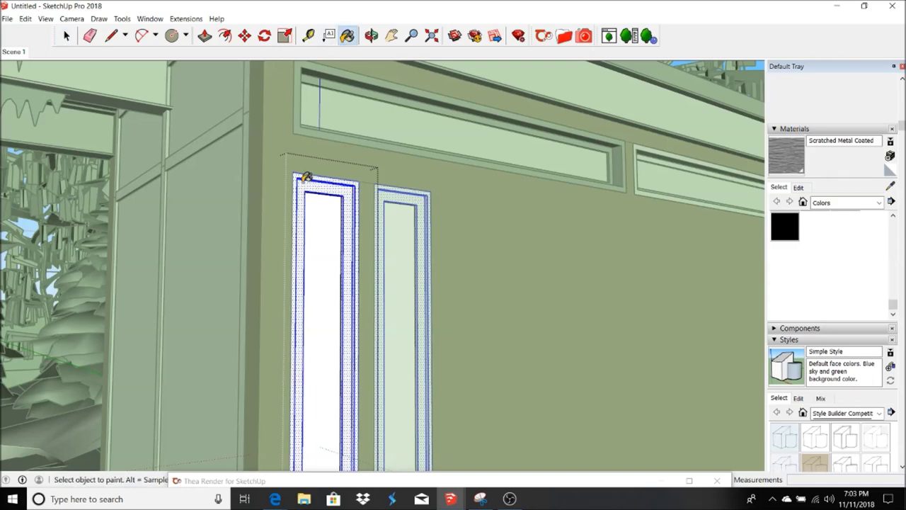
left_click(303, 175)
left_click(67, 35)
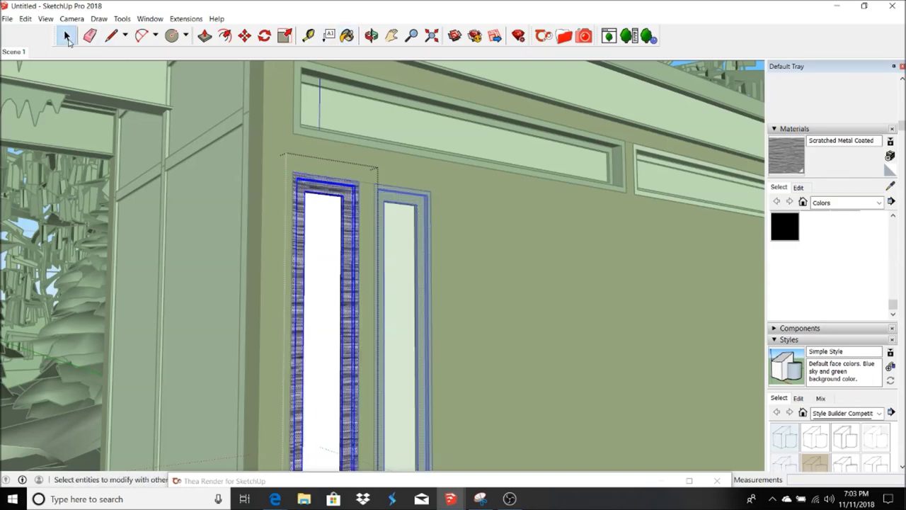
left_click(13, 52)
scroll(496, 212, "up", 5)
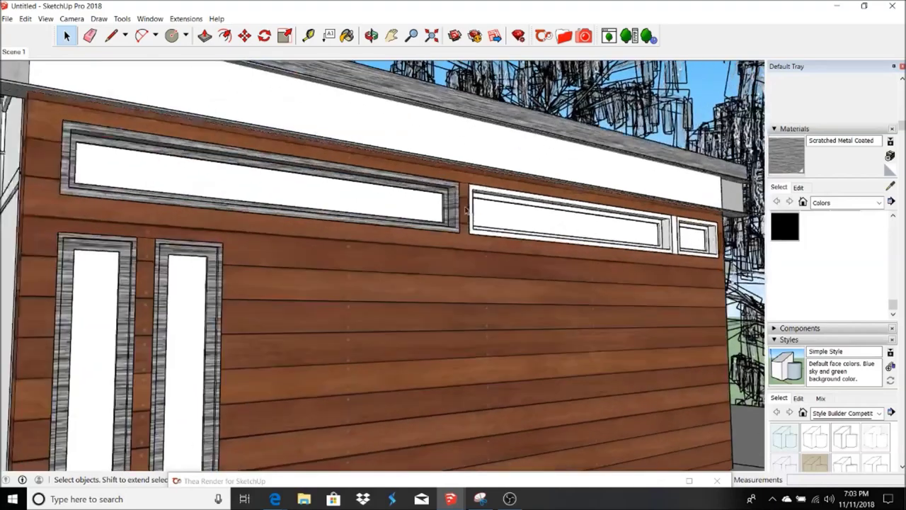
left_click(479, 192)
key("b")
scroll(478, 191, "down", 10)
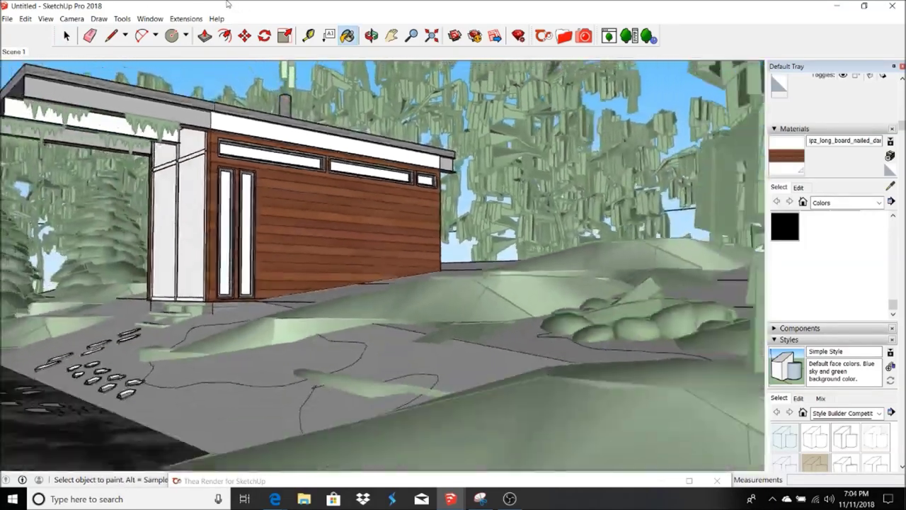
- Sample Chassis Metal used from the icicle trim under the roof overhang as the current material
scroll(266, 119, "up", 2)
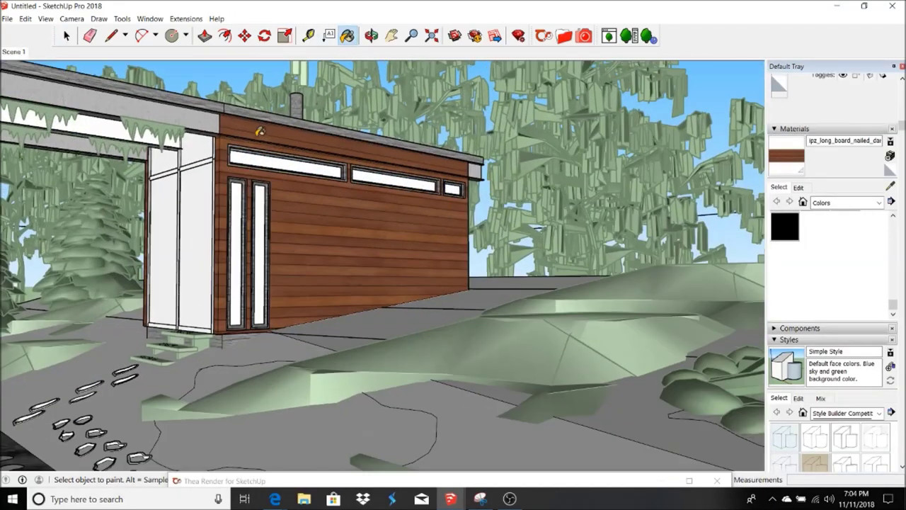
scroll(259, 132, "up", 2)
scroll(545, 157, "down", 2)
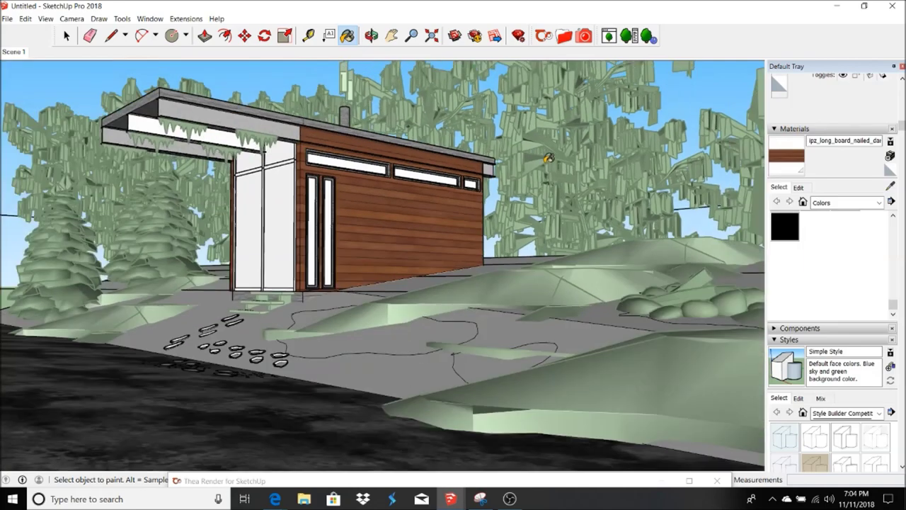
left_click(67, 36)
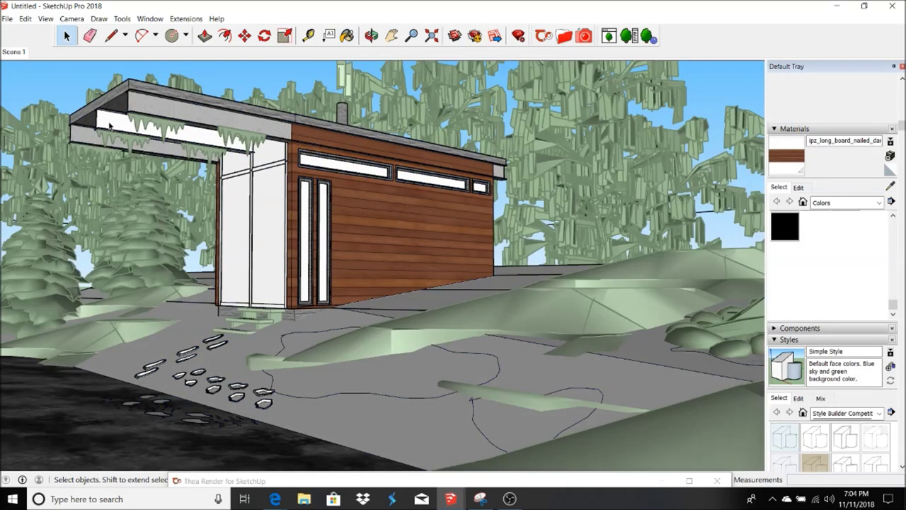
left_click(110, 124)
left_click(891, 187)
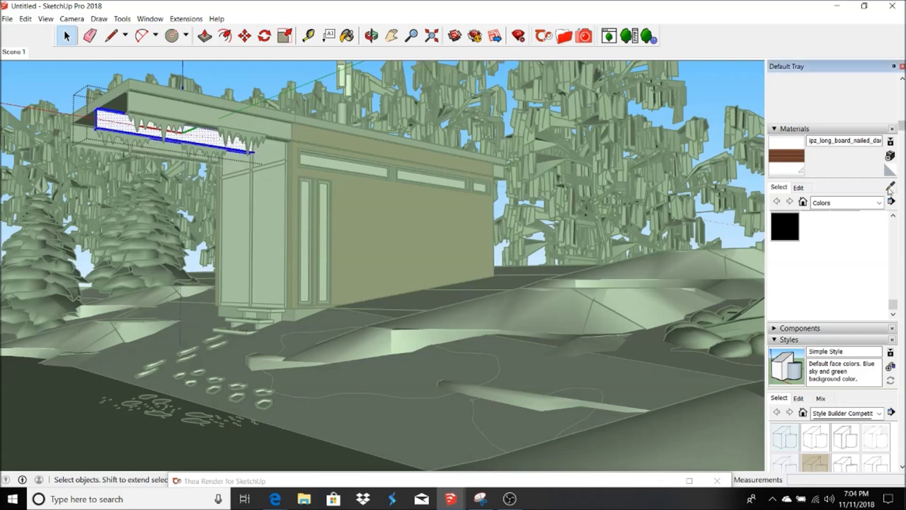
left_click(218, 114)
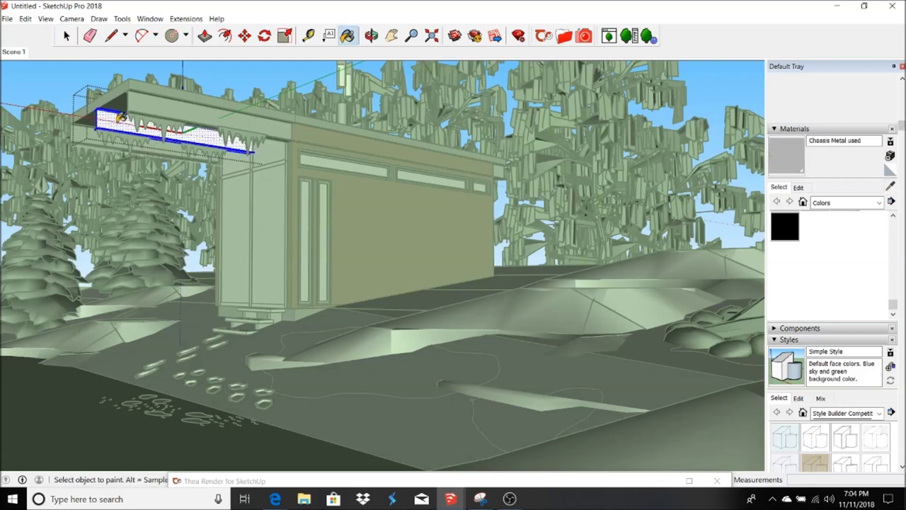
left_click(67, 36)
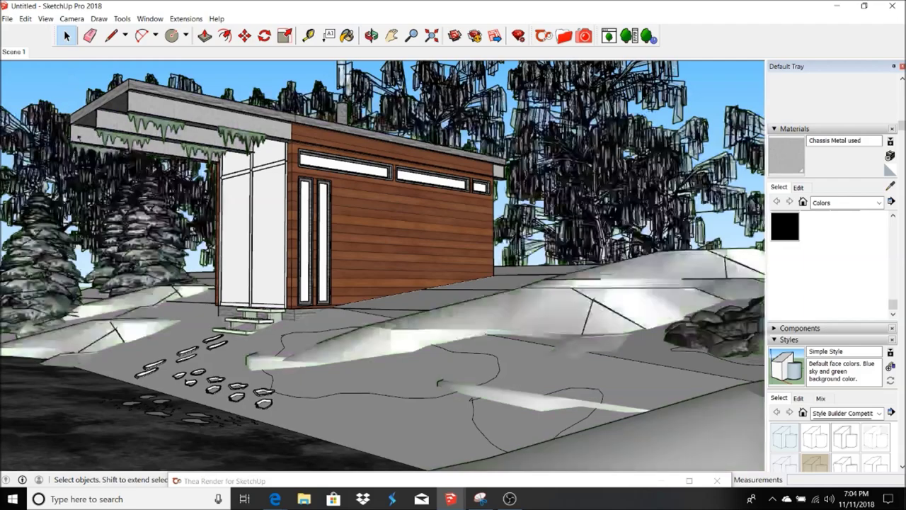
scroll(248, 333, "up", 3)
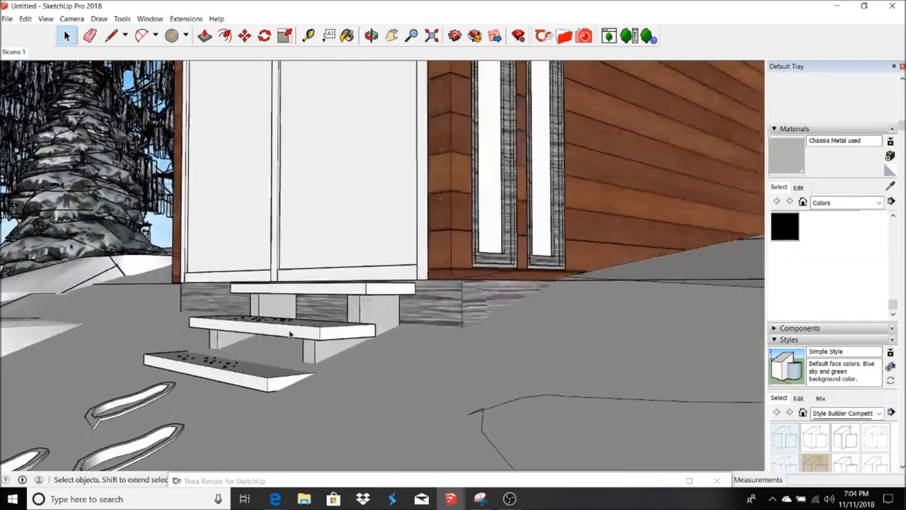
- Paint the three stair treads with Color A06, then adjust it to a sampled brown
scroll(291, 334, "up", 2)
triple_click(225, 416)
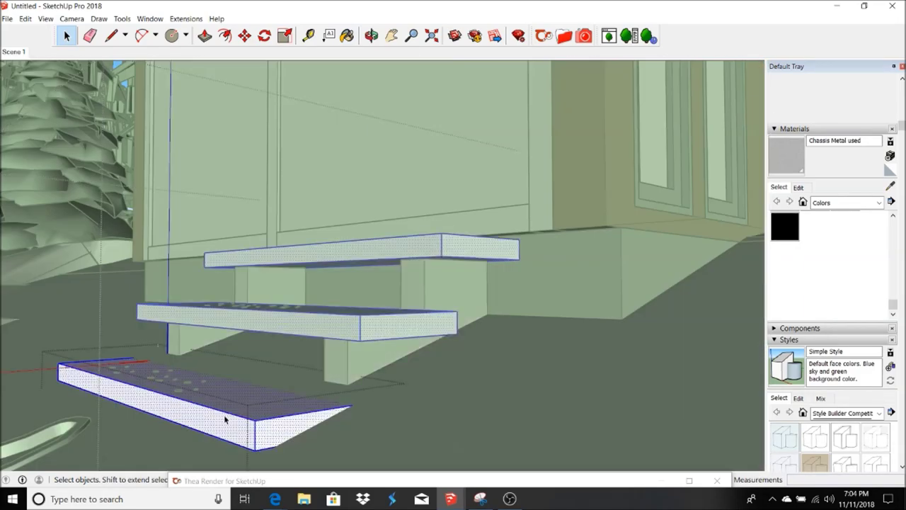
scroll(282, 301, "down", 2)
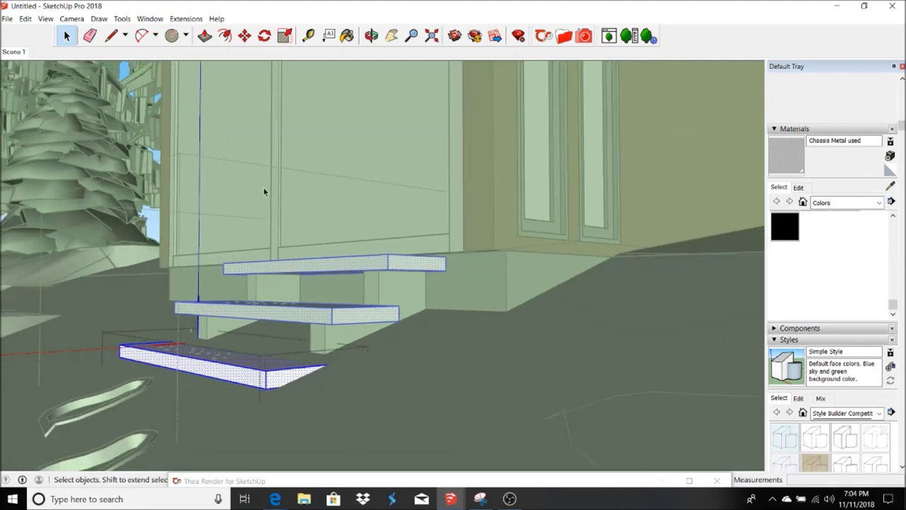
left_click(800, 189)
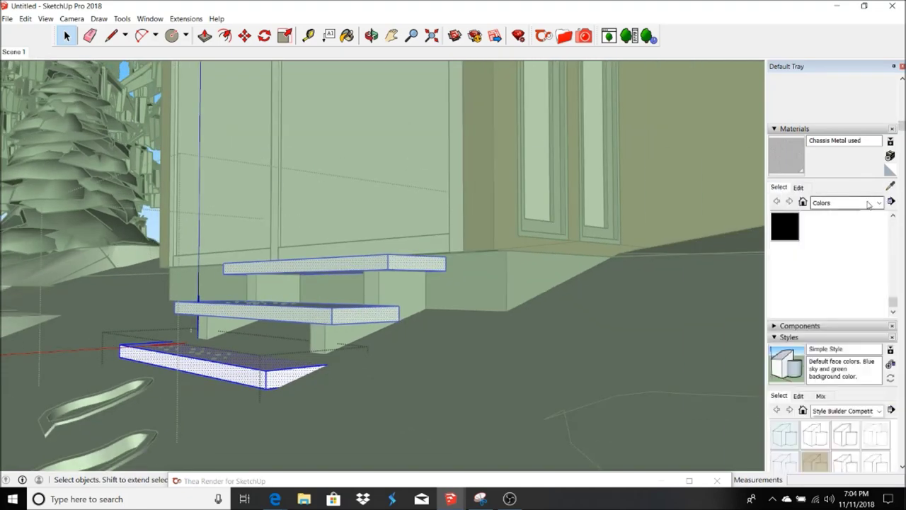
left_click(869, 204)
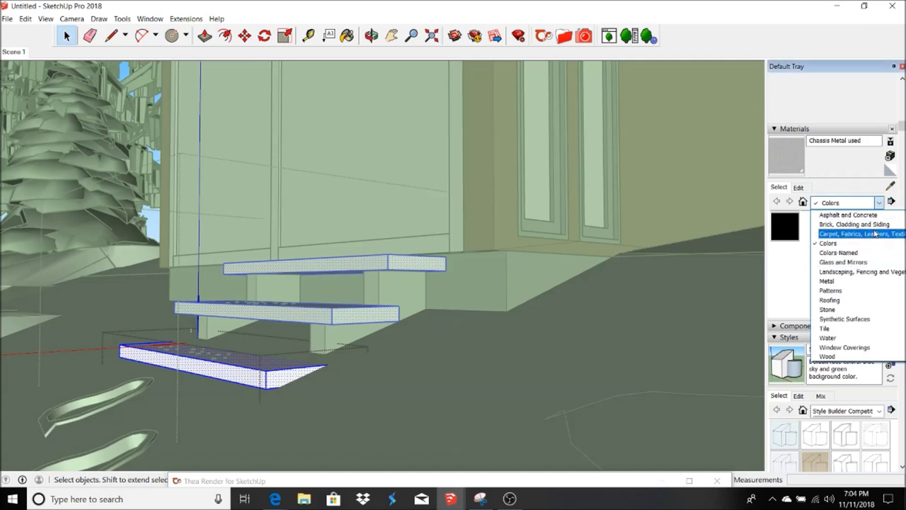
left_click(863, 245)
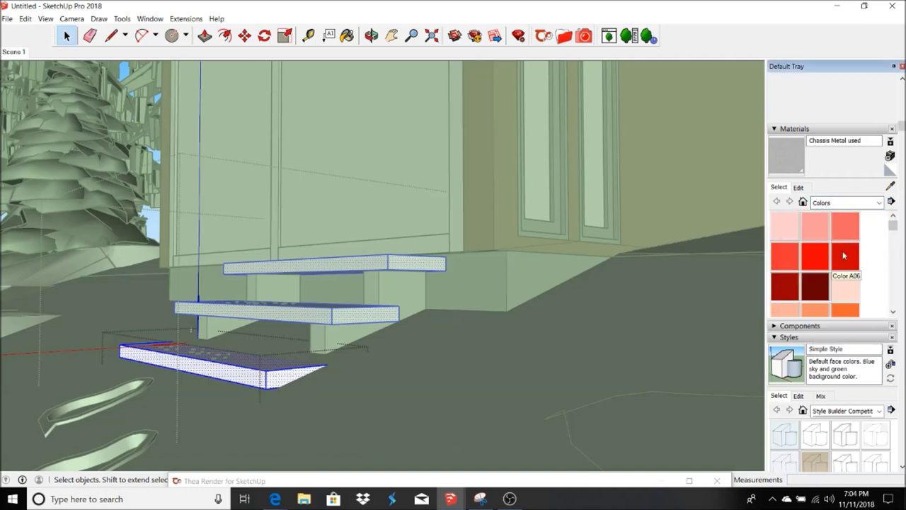
left_click(843, 256)
left_click(291, 351)
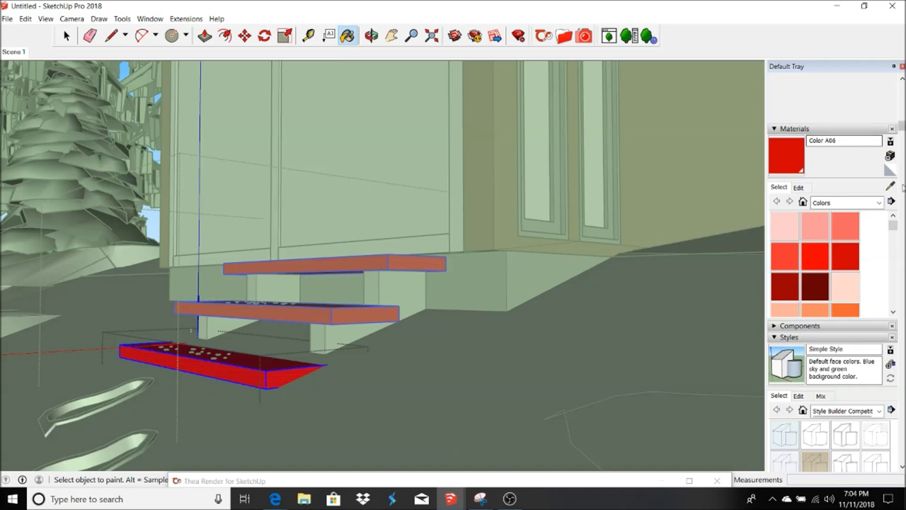
left_click(798, 187)
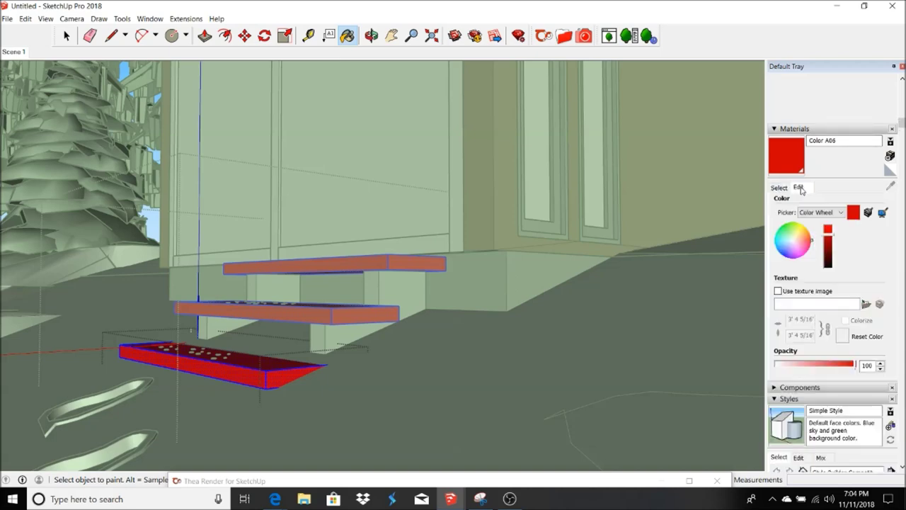
left_click(869, 212)
left_click(644, 208)
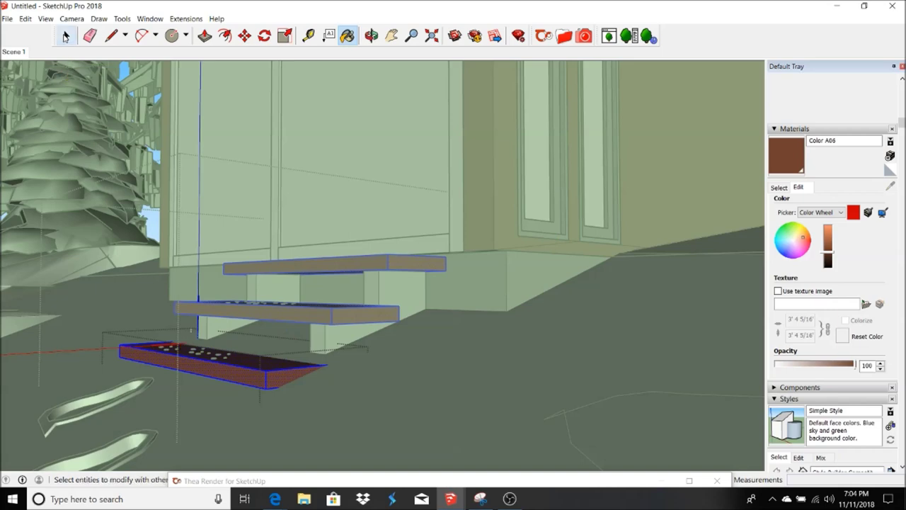
left_click(65, 37)
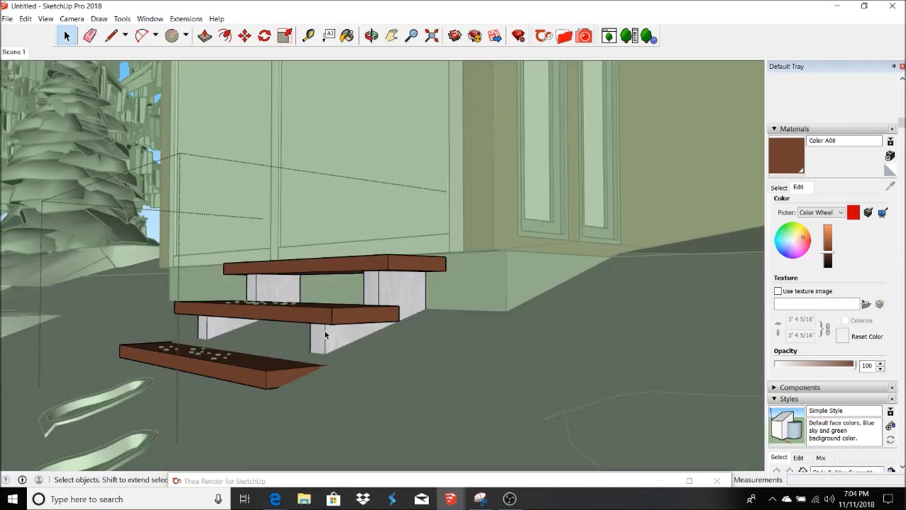
- Paint the stair support faces with Scratched Metal Coated and close the stair group
triple_click(325, 334)
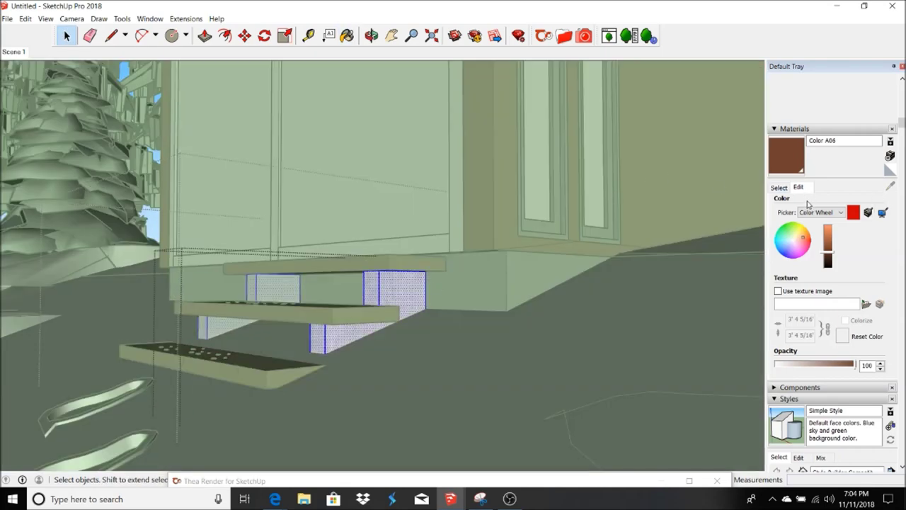
left_click(780, 188)
left_click(890, 182)
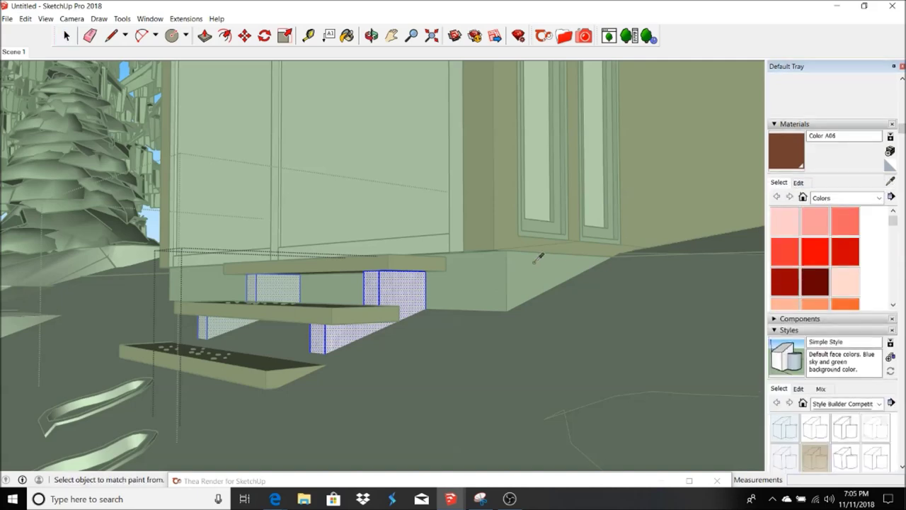
left_click(535, 262)
left_click(404, 289)
left_click(65, 36)
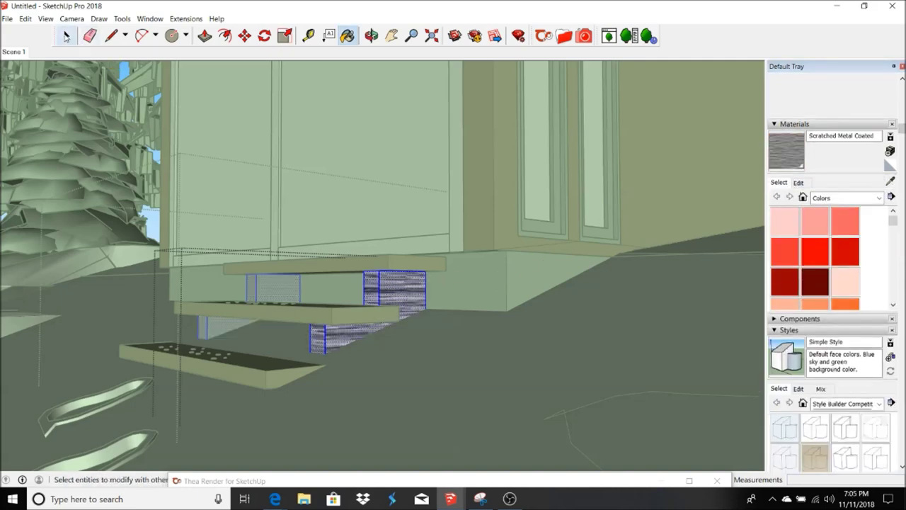
left_click(278, 216)
scroll(291, 397, "down", 5)
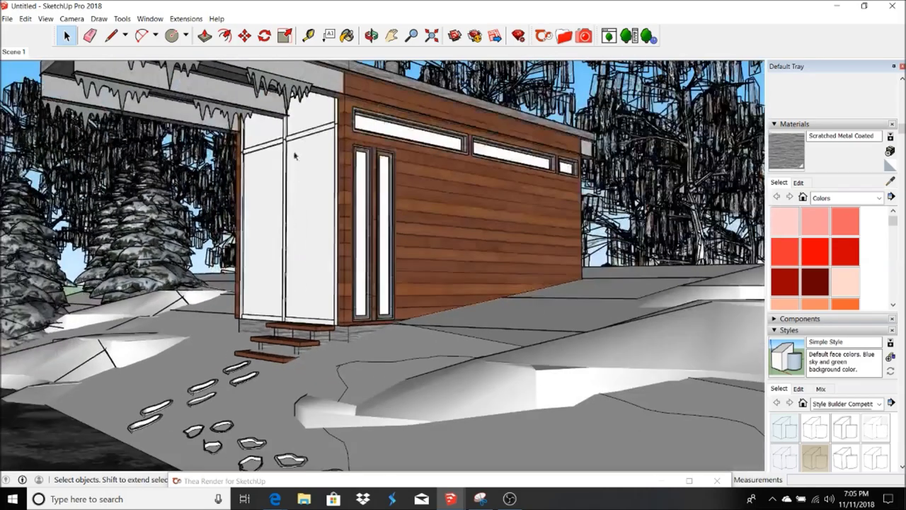
- Edit the upper clerestory window group, select its glass pane, and delete the selection
scroll(295, 151, "up", 2)
scroll(320, 131, "up", 5)
left_click(407, 136)
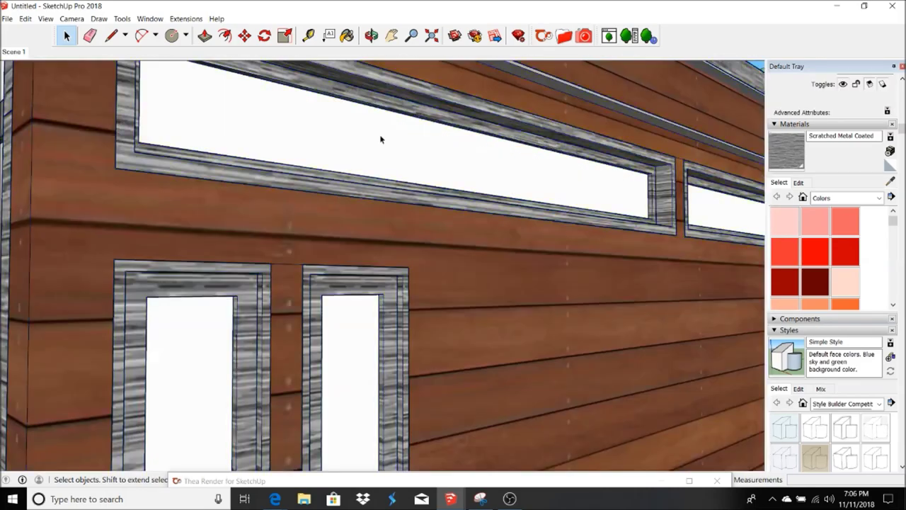
double_click(318, 124)
left_click(315, 121)
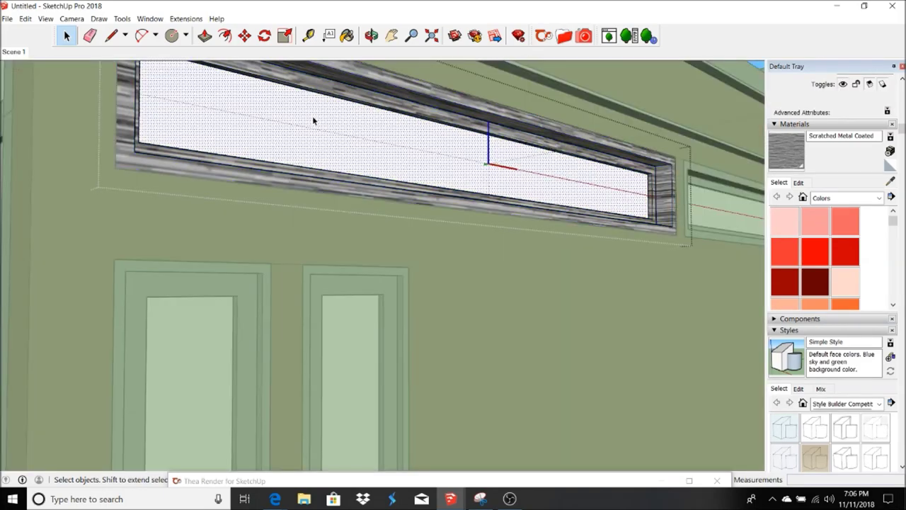
left_click(312, 114, "shift")
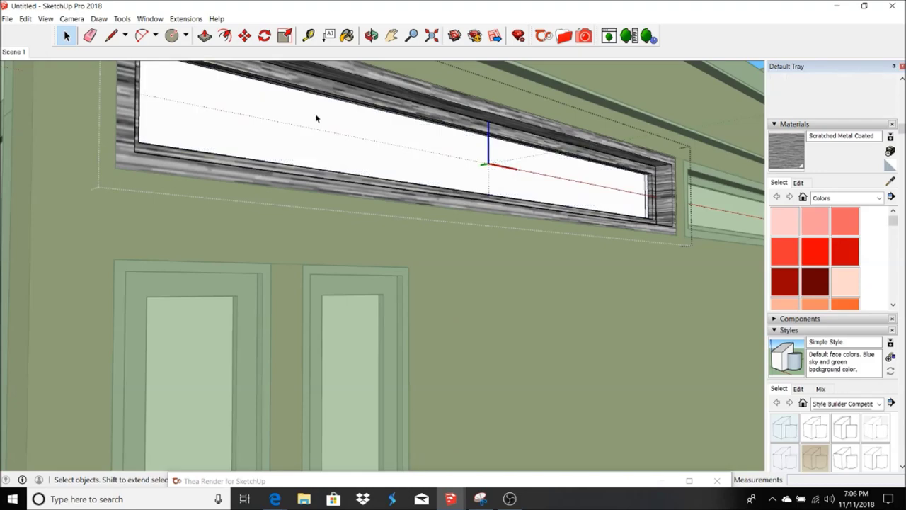
left_click(317, 115)
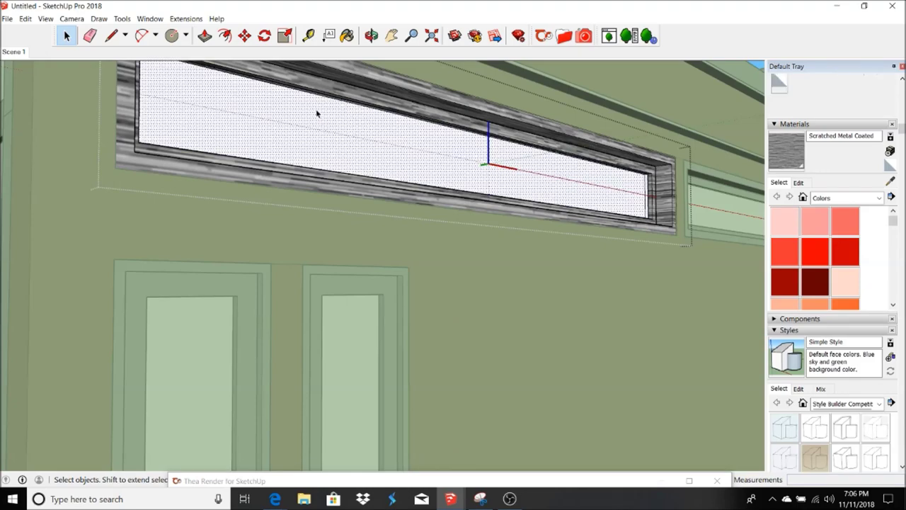
key("Delete")
scroll(269, 150, "down", 2)
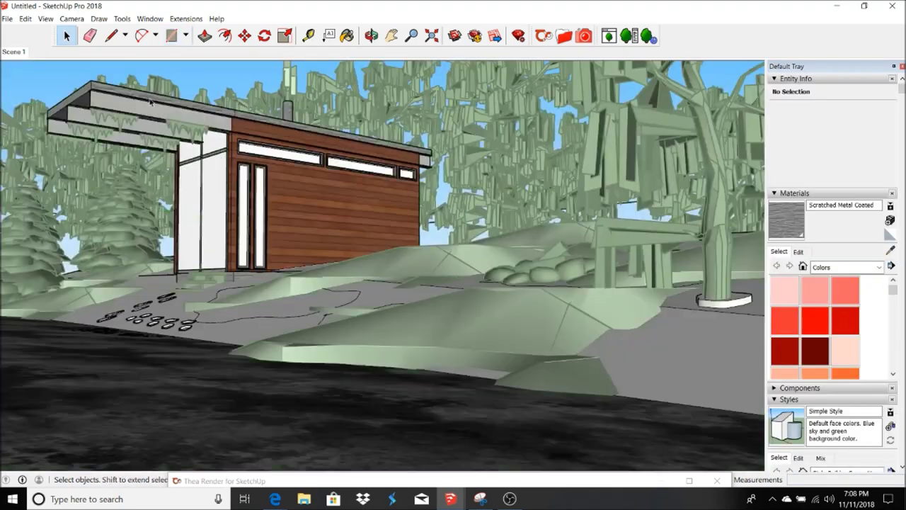
scroll(264, 159, "up", 5)
- Re-enter the long upper-left clerestory window and select its glass pane
left_click(257, 155)
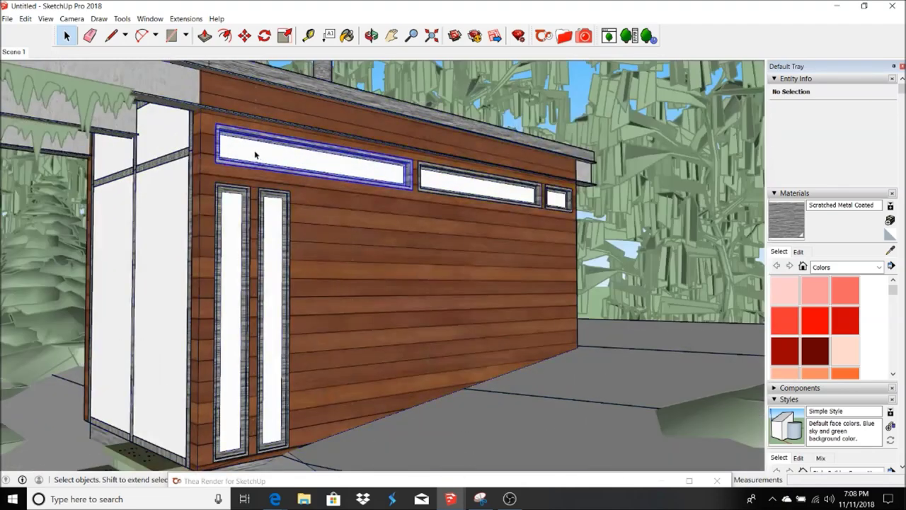
scroll(251, 150, "up", 2)
double_click(245, 148)
left_click(244, 149)
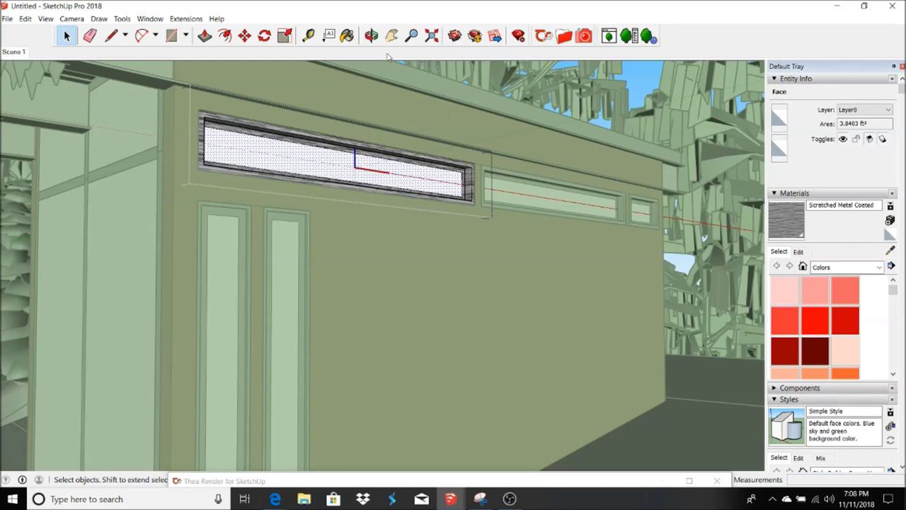
left_click(565, 36)
- Load thin glass clear from Materials > Transparent and apply it to the long window's glass
left_click_drag(369, 252, 376, 41)
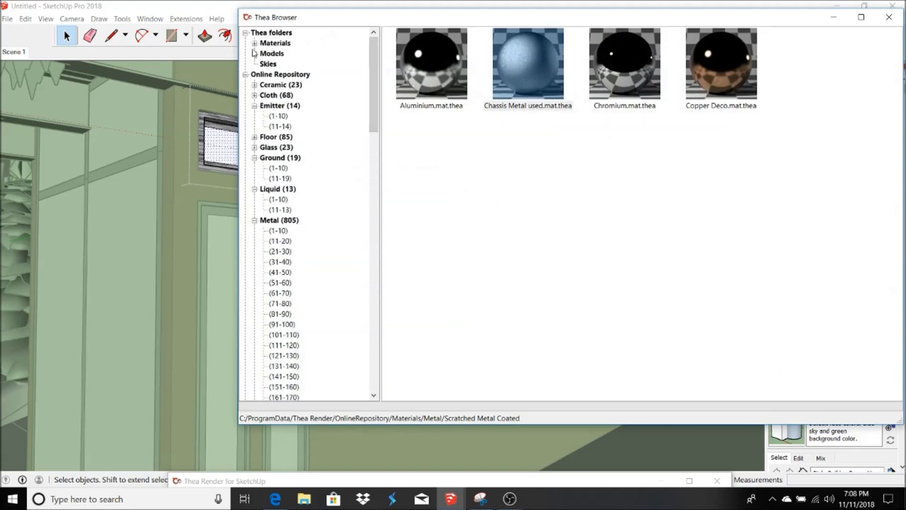
left_click(255, 43)
left_click(285, 284)
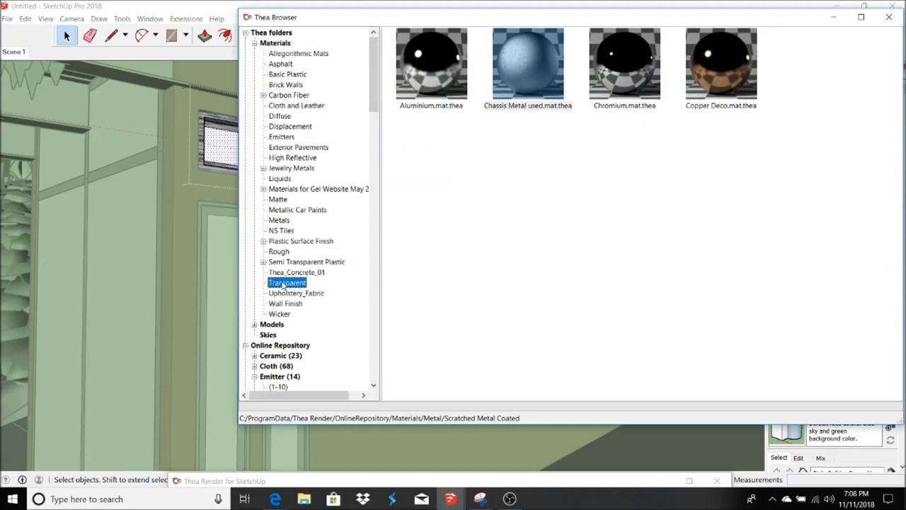
left_click(849, 4)
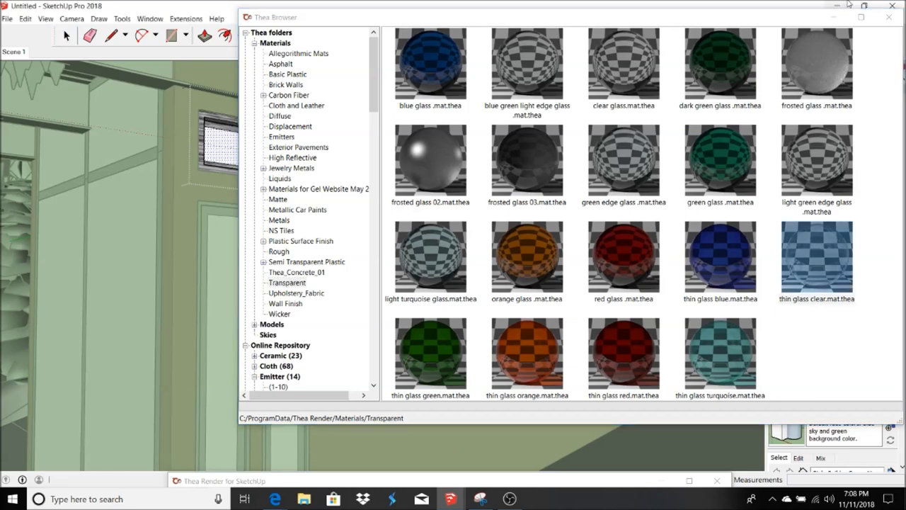
left_click(838, 17)
left_click(340, 157)
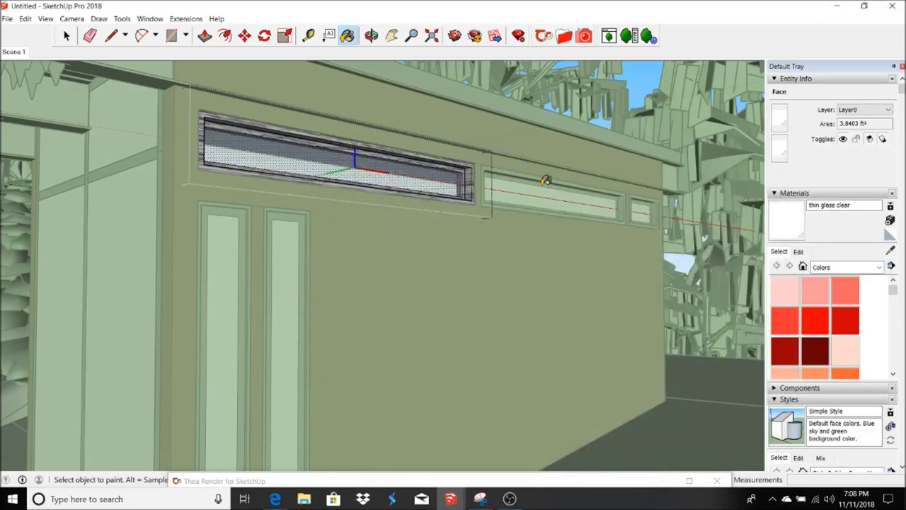
key("space")
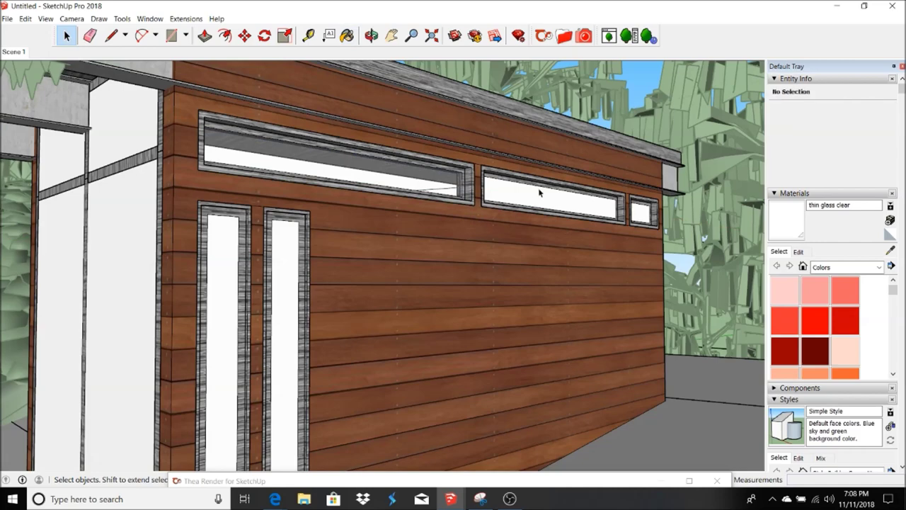
- Apply thin glass clear to the middle clerestory window's glass pane
left_click(539, 193)
double_click(506, 196)
left_click(506, 196)
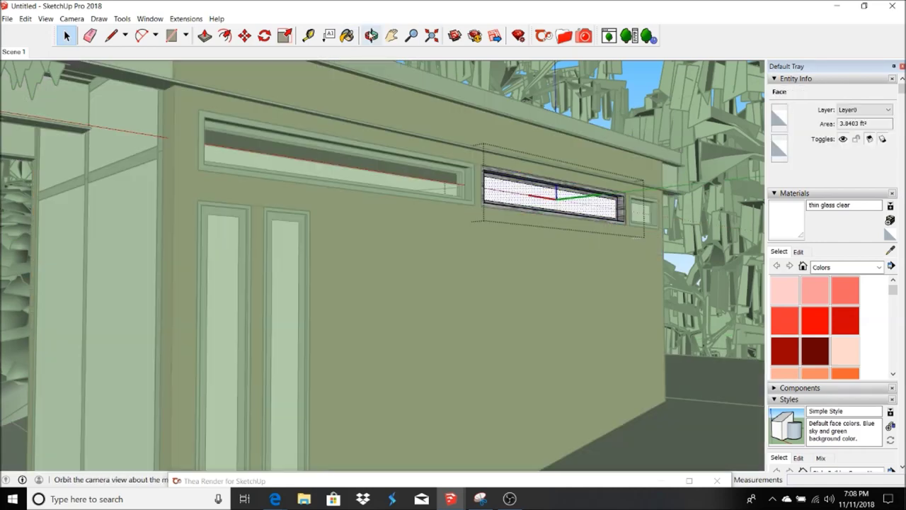
left_click(347, 36)
left_click(533, 188)
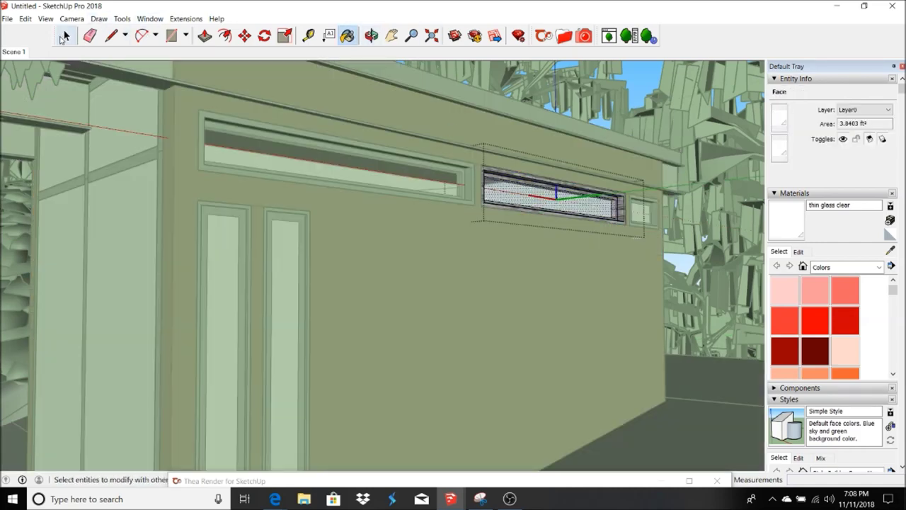
left_click(64, 37)
left_click(312, 184)
- Apply thin glass clear to the small right-hand clerestory window's glass pane
left_click(641, 214)
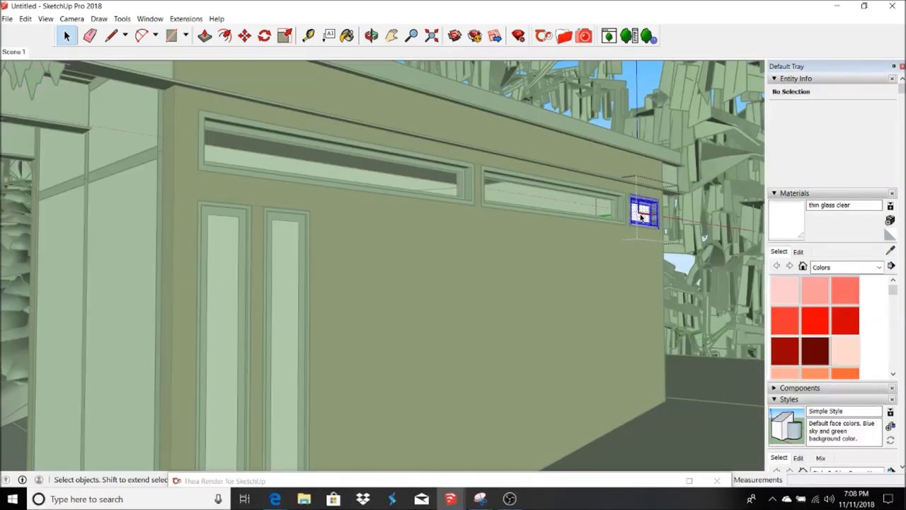
double_click(641, 214)
left_click(640, 214)
left_click(347, 36)
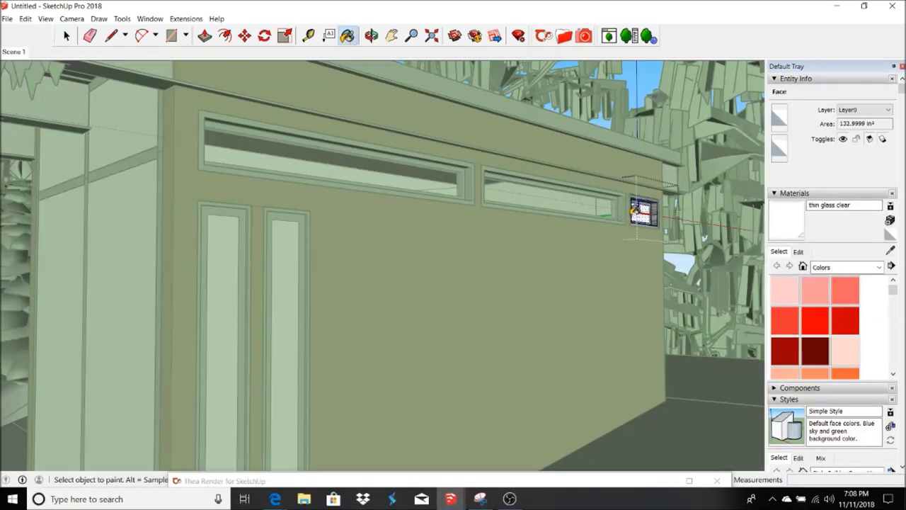
left_click(637, 211)
left_click(62, 39)
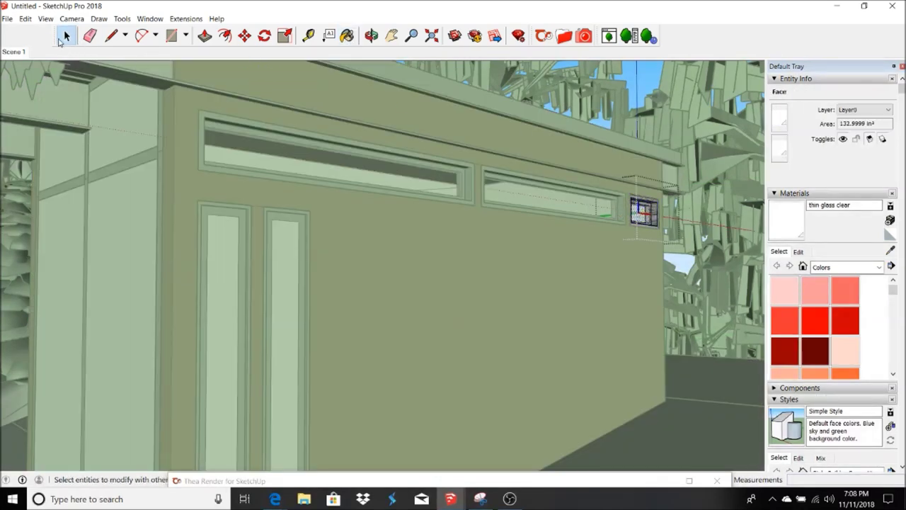
key("Escape")
- Paint the tall narrow window's glass with the Thea frosted glass material
left_click(219, 243)
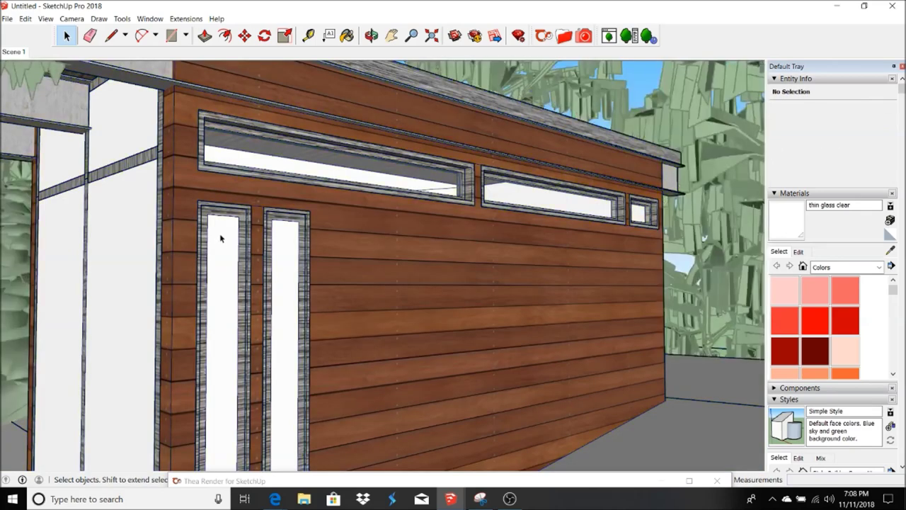
double_click(220, 235)
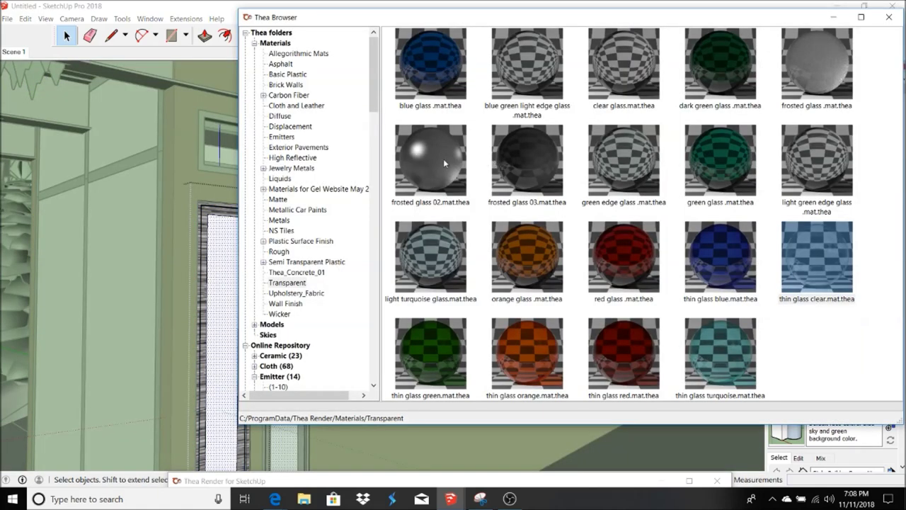
left_click(816, 49)
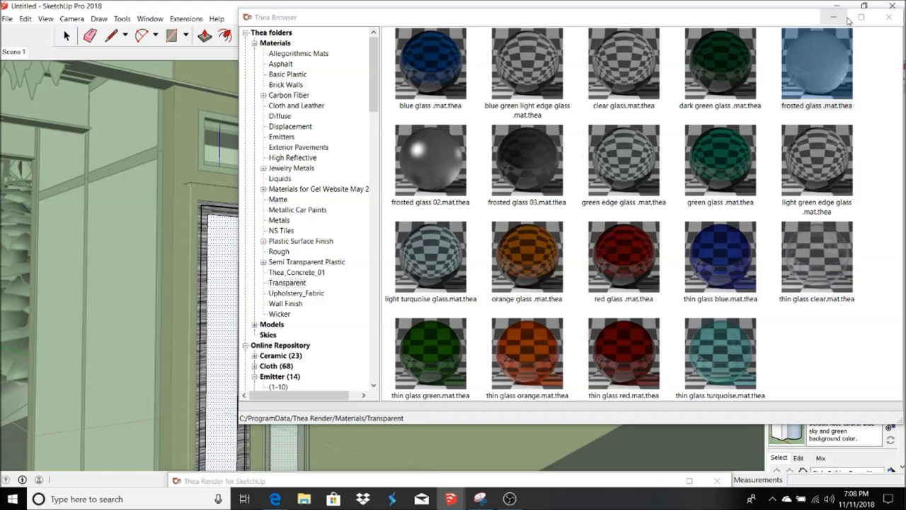
left_click(835, 19)
left_click(226, 253)
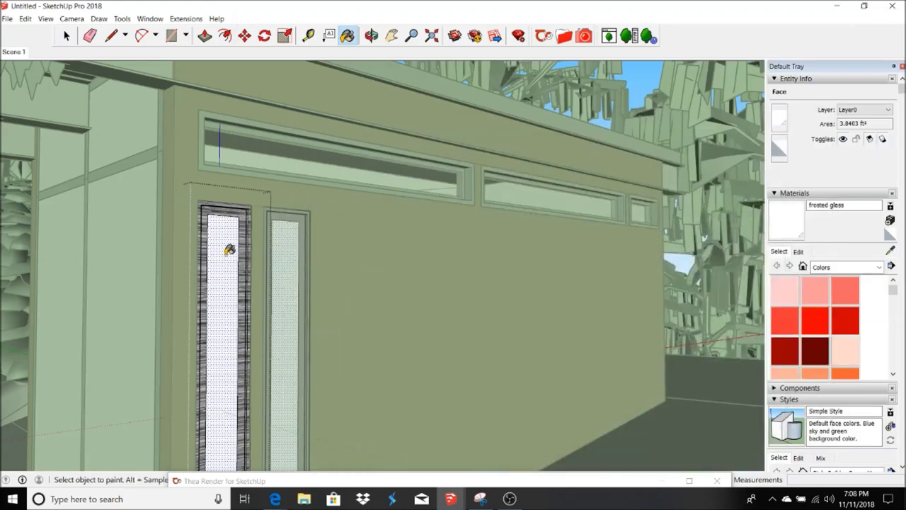
key("space")
key("Escape")
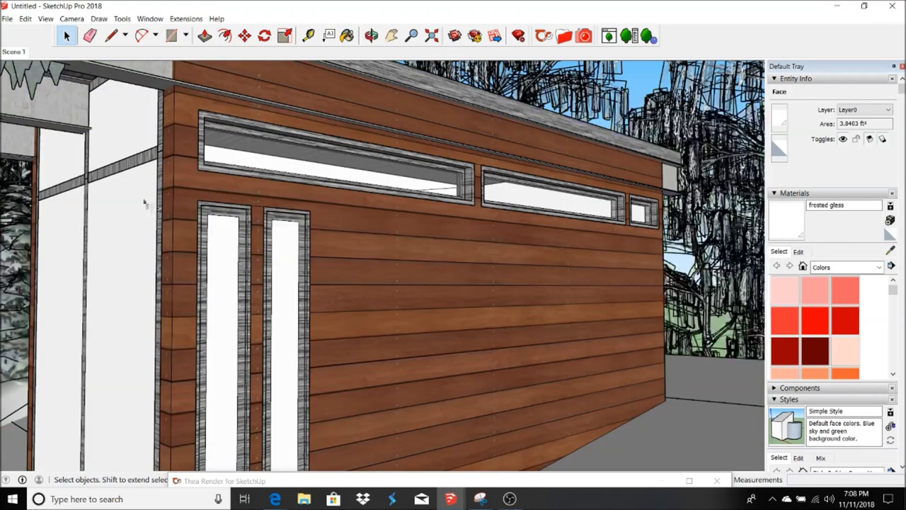
- Inside the cabin wall group, paint the large left-end glass panel with frosted glass
double_click(127, 191)
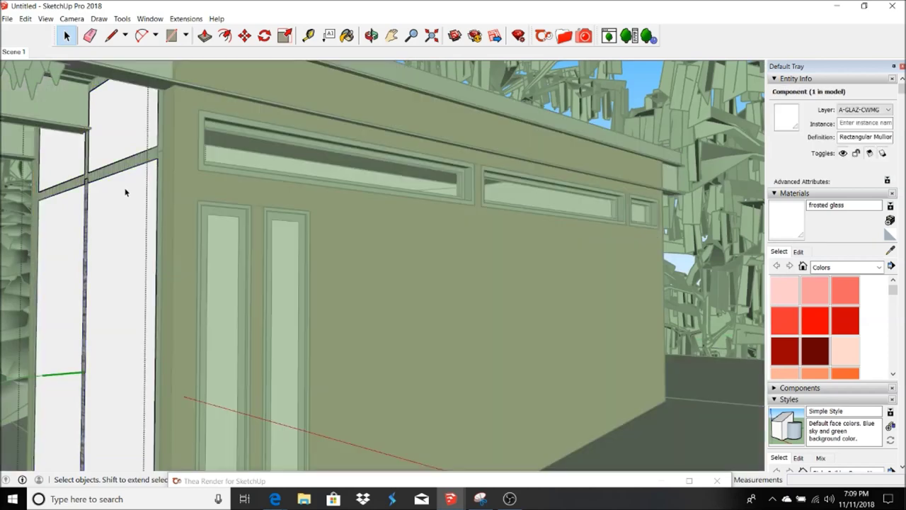
left_click(125, 192)
left_click(110, 205)
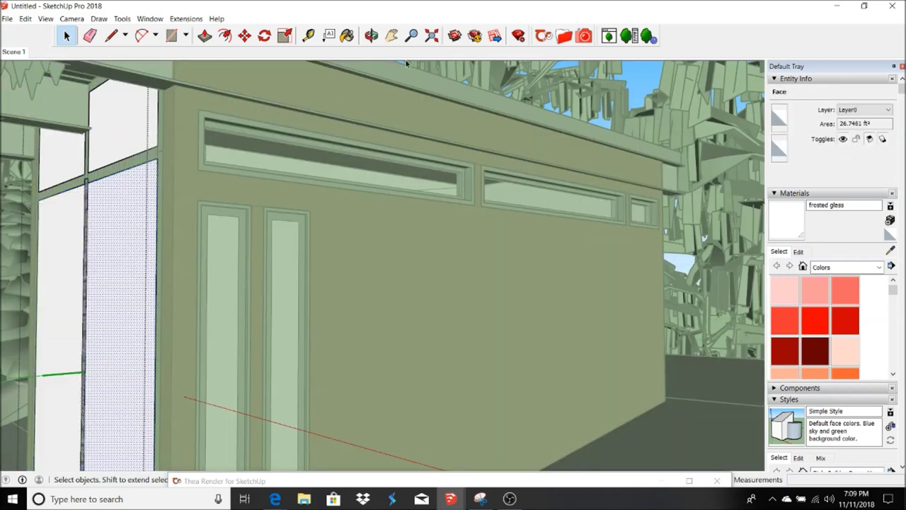
key("b")
left_click(347, 35)
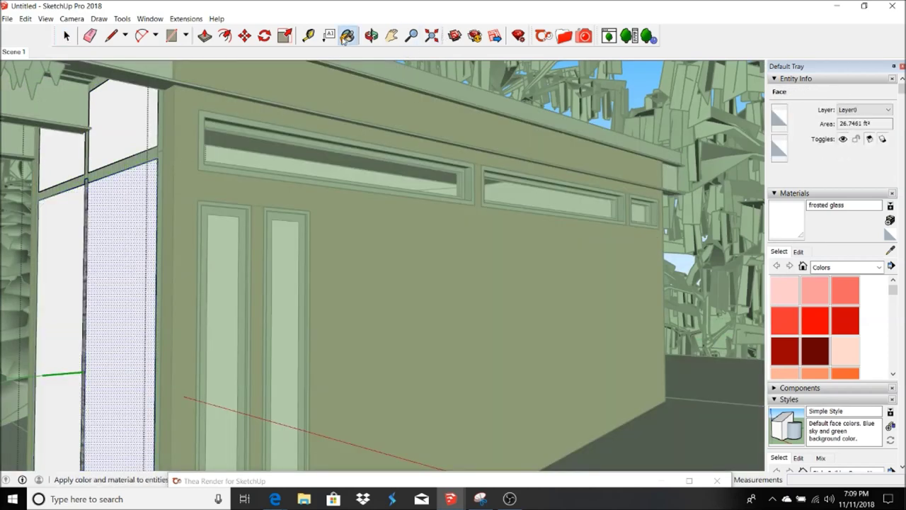
left_click(73, 216)
key("space")
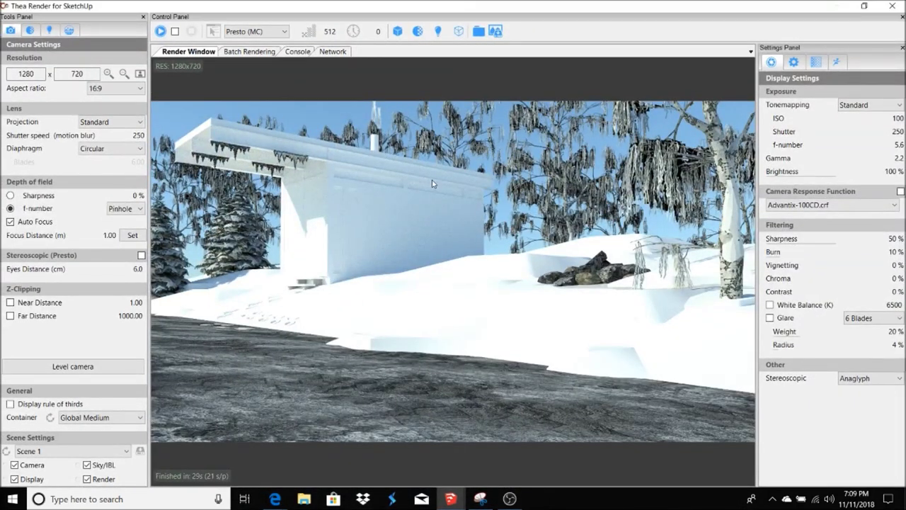
- Restart the Presto render in Thea so the new glass materials appear
left_click(160, 31)
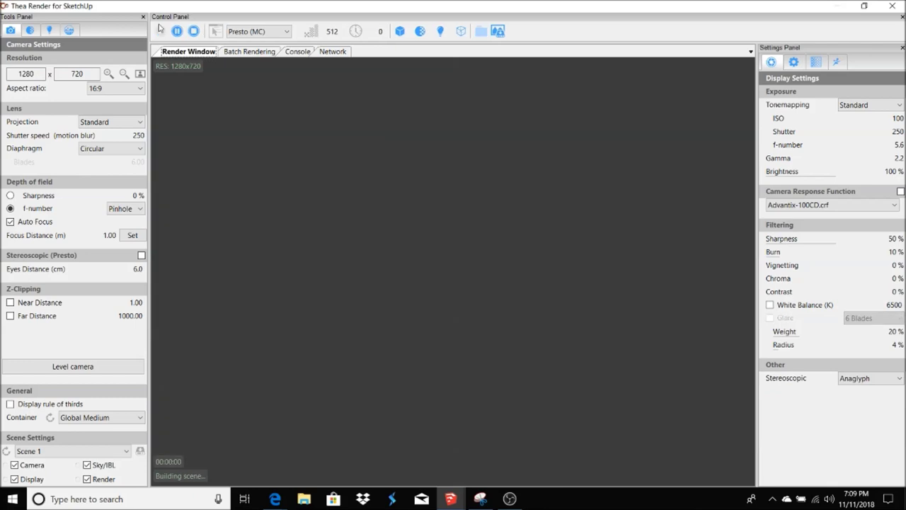